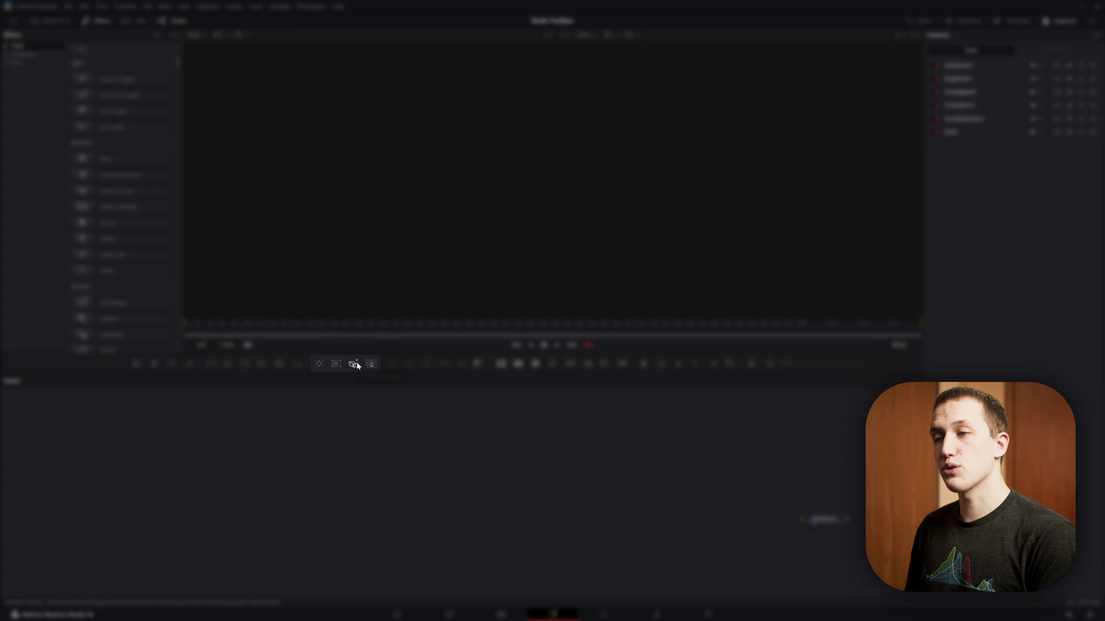
# - Add Background, Text and Paint nodes by name with the Shift+Space Select Tool picker
pyautogui.hotkey('shift', 'space')
pyautogui.write('b')
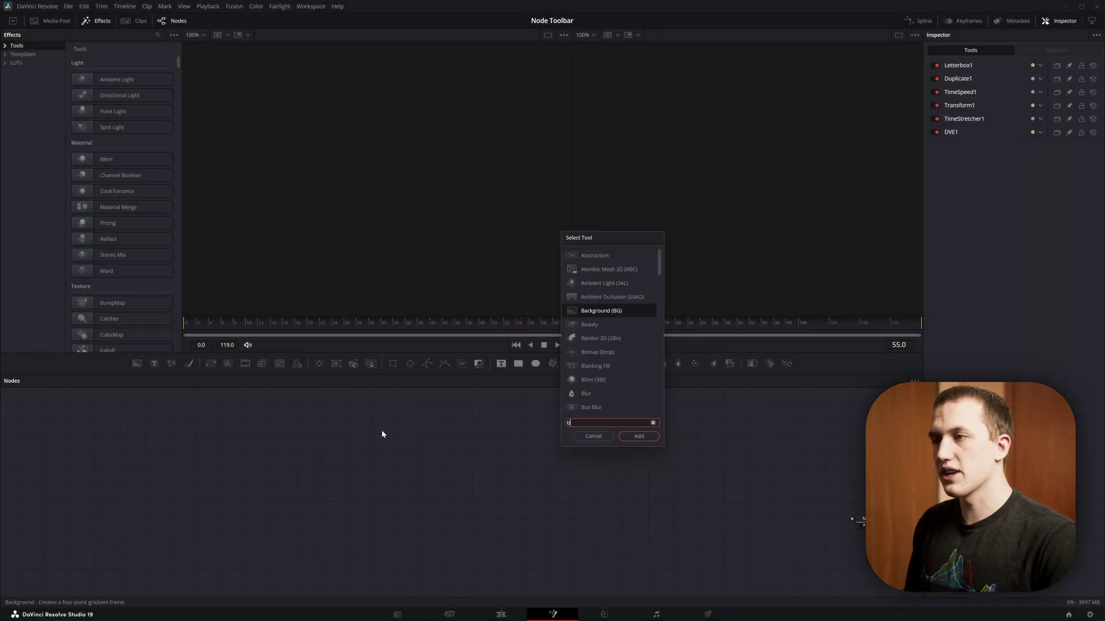
pyautogui.write('ack')
pyautogui.press('Return')
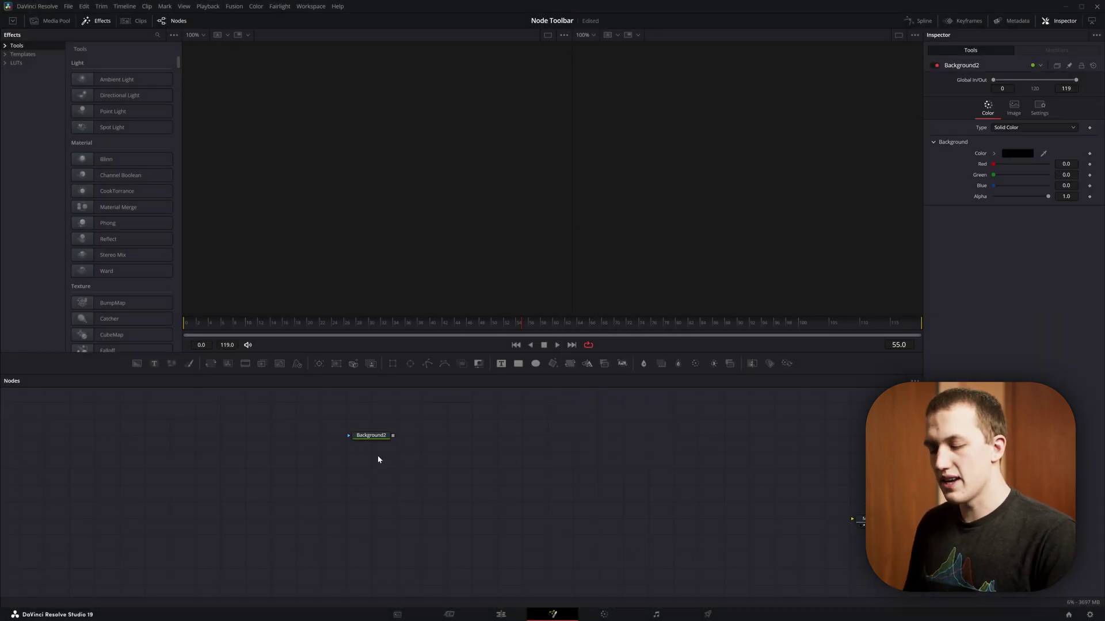
pyautogui.hotkey('shift', 'space')
pyautogui.write('text')
pyautogui.press('Return')
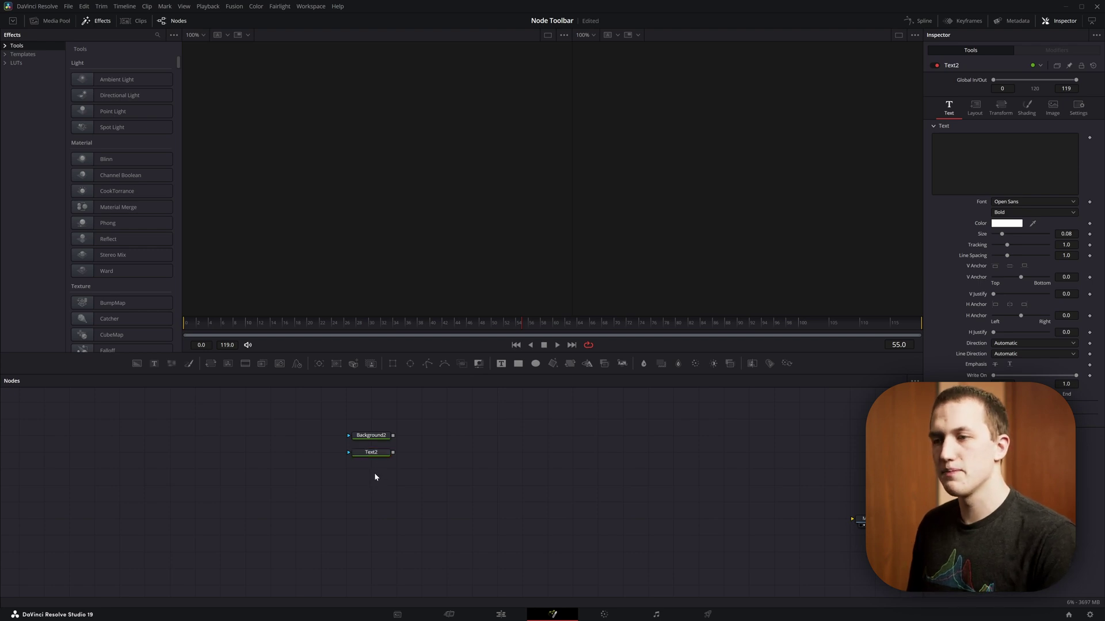
pyautogui.hotkey('shift', 'space')
pyautogui.write('paint')
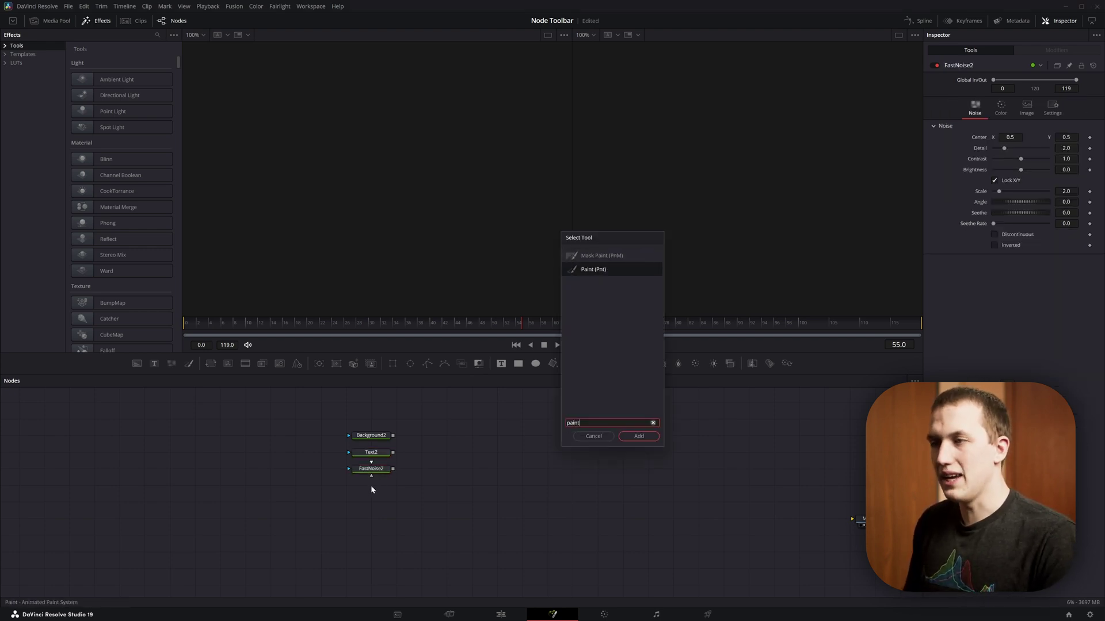
pyautogui.press('Return')
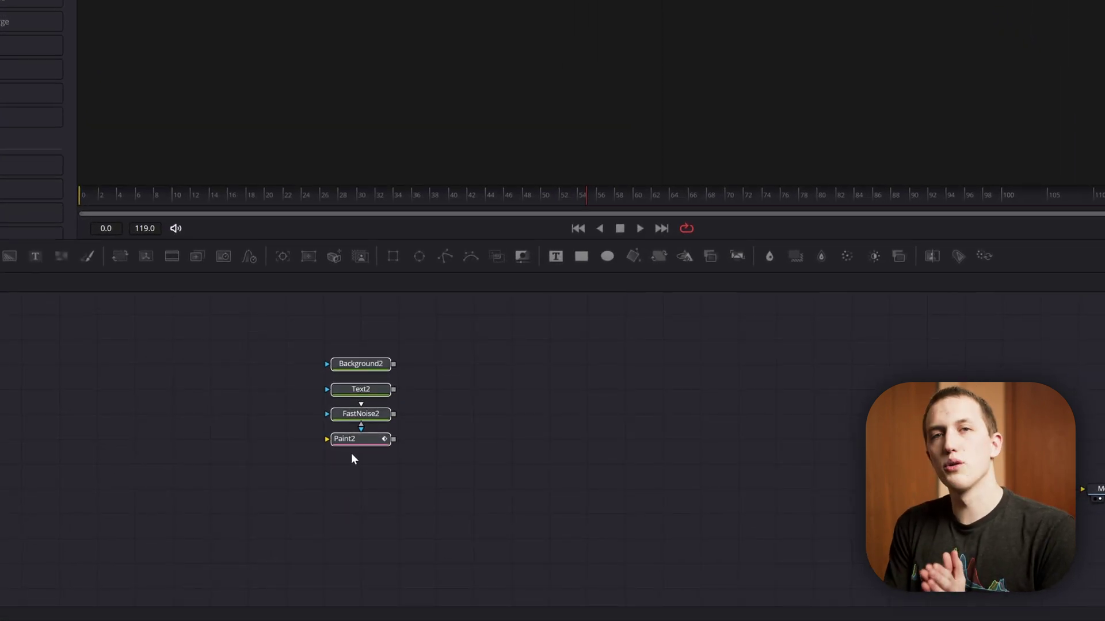
# - Paste the Transform, tracker/MagicMask and Rectangle-to-MatteControl mask node columns, then deselect them
pyautogui.hotkey('ctrl', 'v')
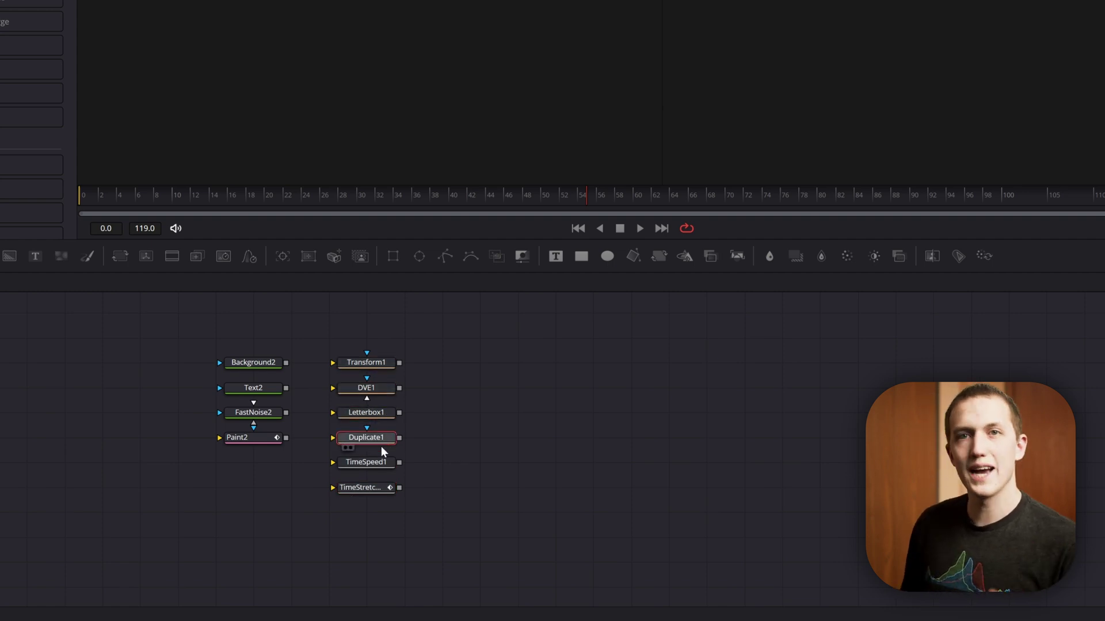
pyautogui.hotkey('ctrl', 'v')
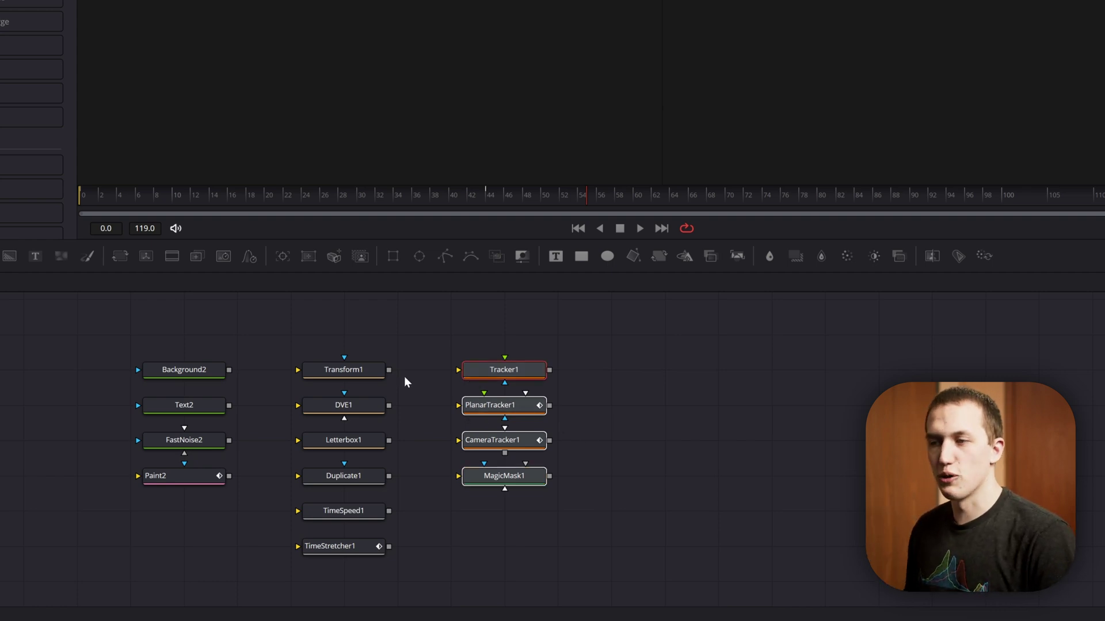
pyautogui.hotkey('ctrl', 'v')
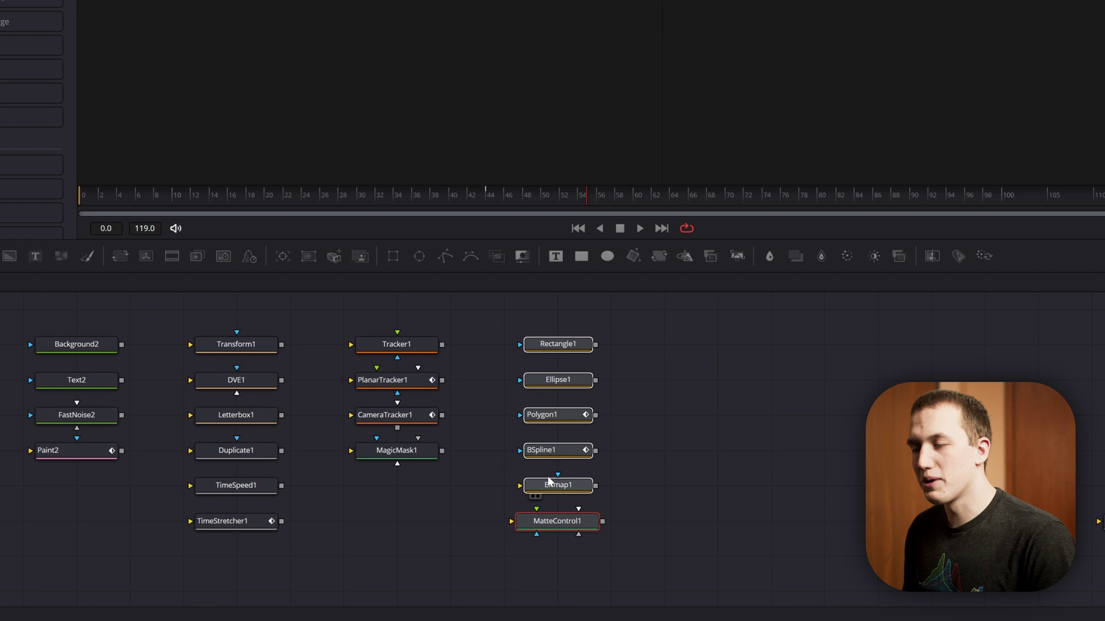
pyautogui.click(707, 373)
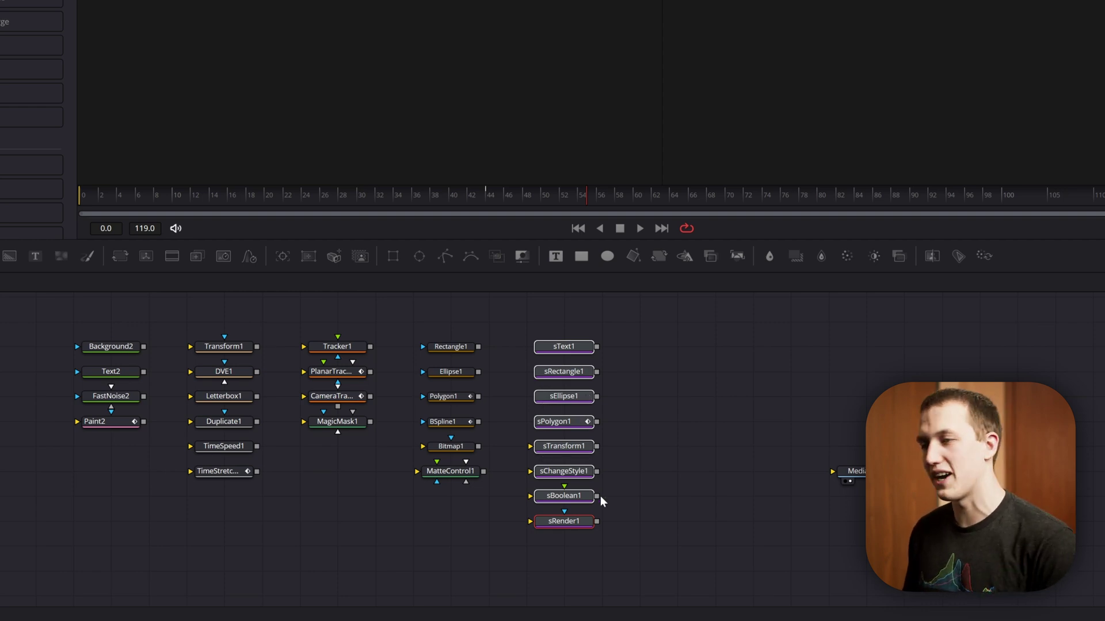
# - Paste the CineonLog, Gamut and ColorSpaceTransform nodes beside the newest columns
pyautogui.scroll(2, 565, 530)
pyautogui.moveTo(602, 498); pyautogui.dragTo(674, 506)
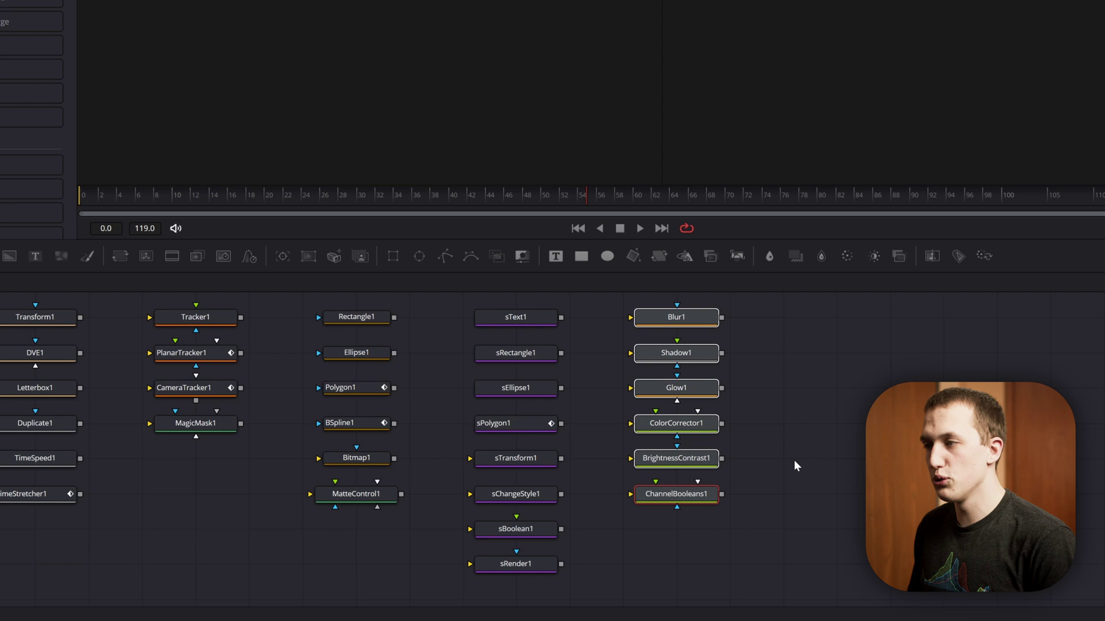
pyautogui.hotkey('ctrl', 'v')
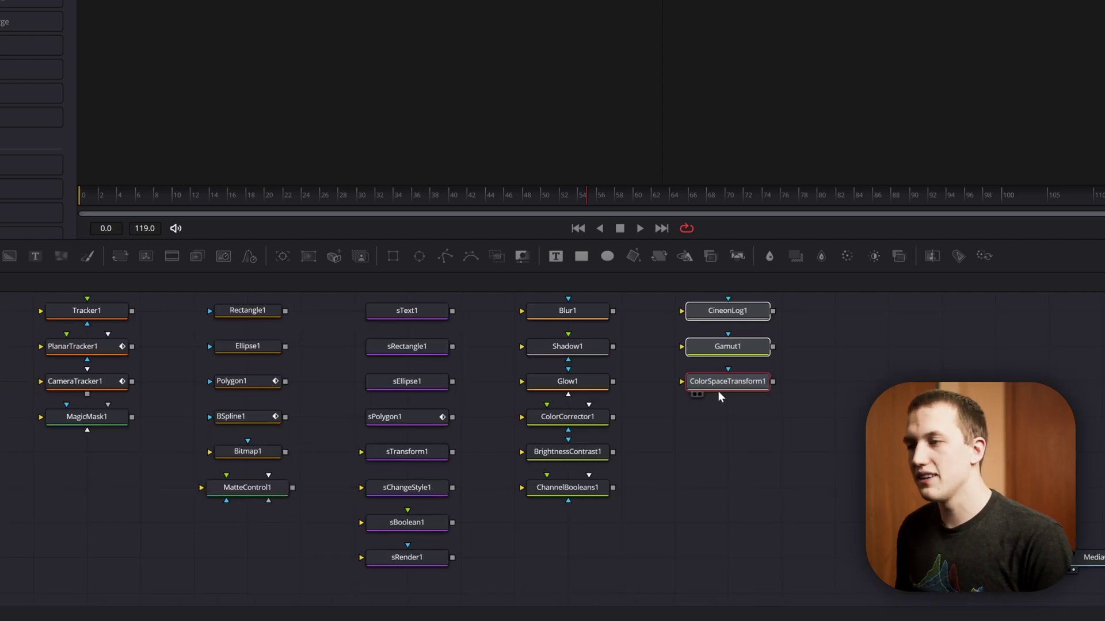
pyautogui.moveTo(718, 394); pyautogui.dragTo(642, 396)
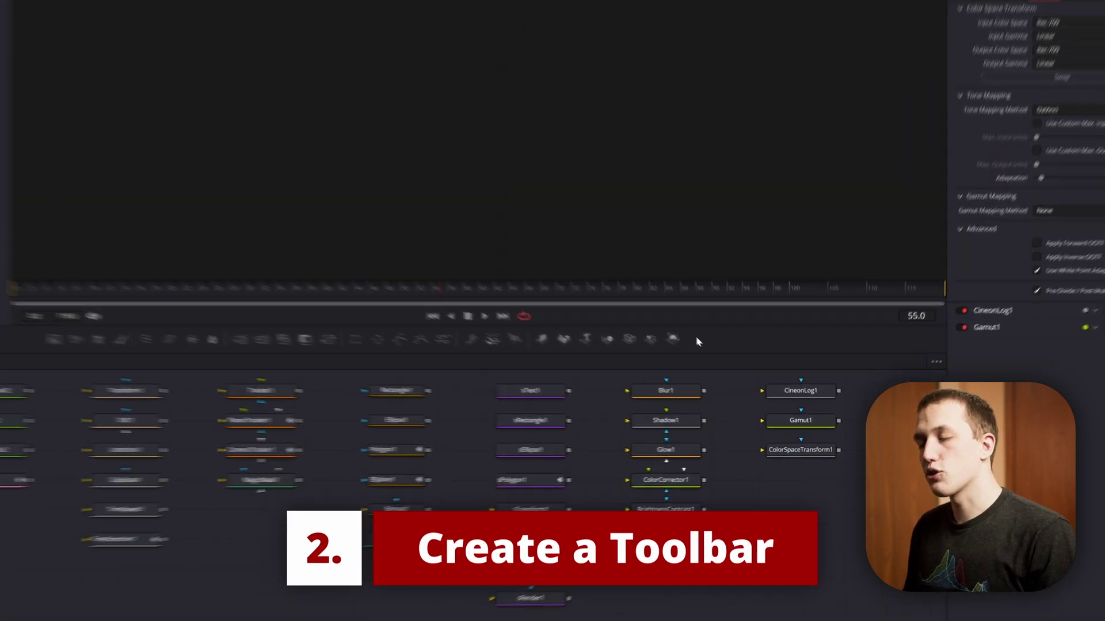
# - Create a custom toolbar named 'Video Toolbar' through Customize > Create Toolbar
pyautogui.rightClick(689, 340)
pyautogui.moveTo(710, 350)
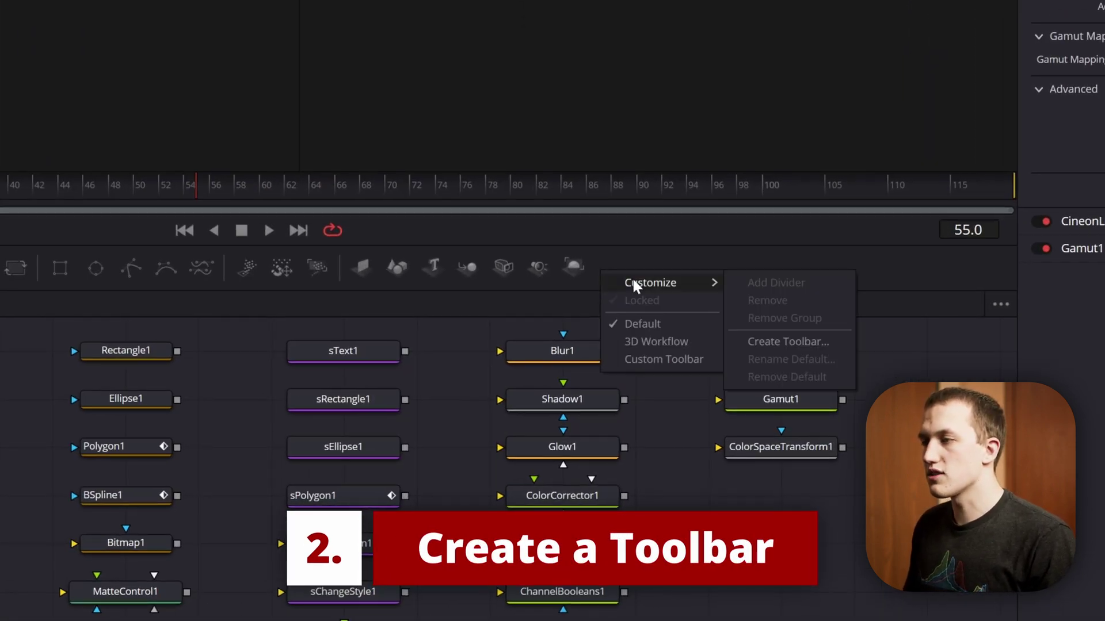
pyautogui.click(806, 340)
pyautogui.write('Video Toolbar')
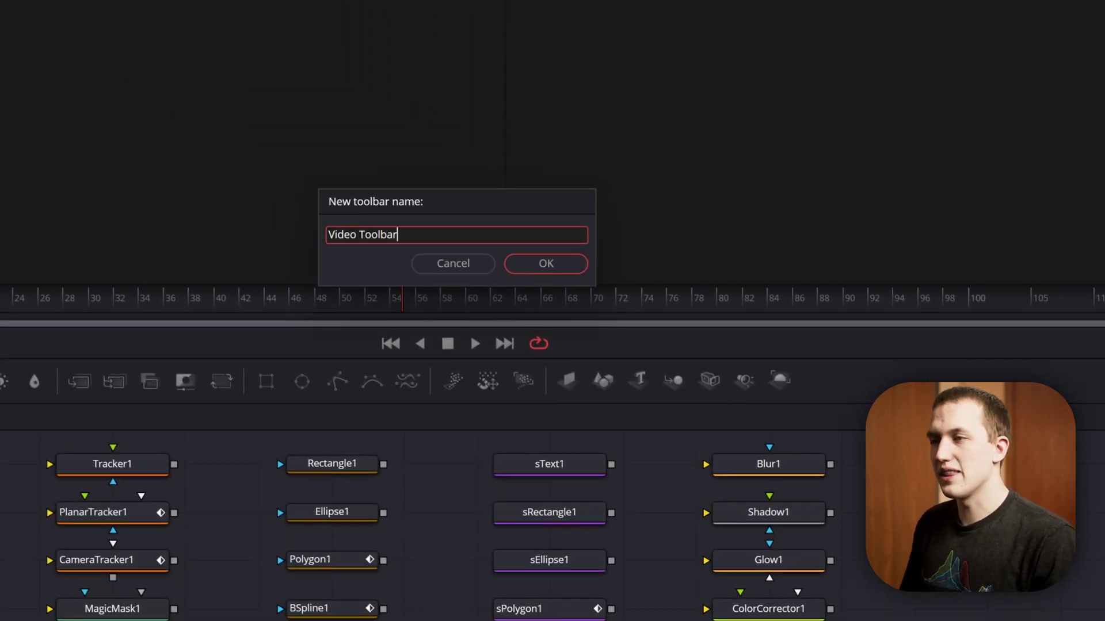
pyautogui.press('Return')
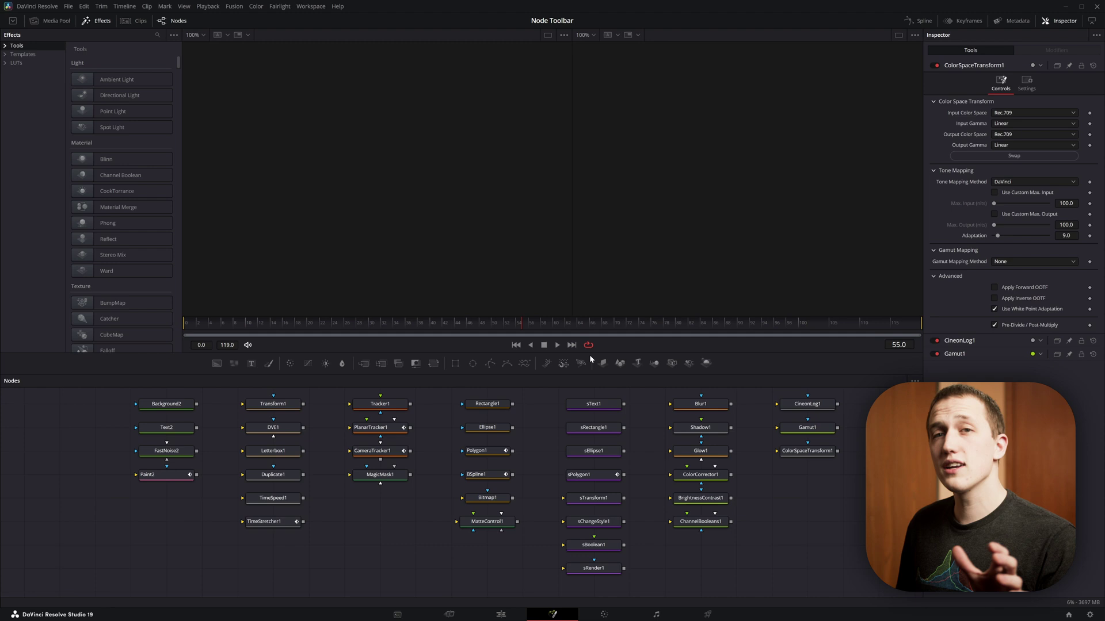
# - Confirm Video Toolbar is active, then clear its default icons with Customize > Remove Group
pyautogui.rightClick(692, 362)
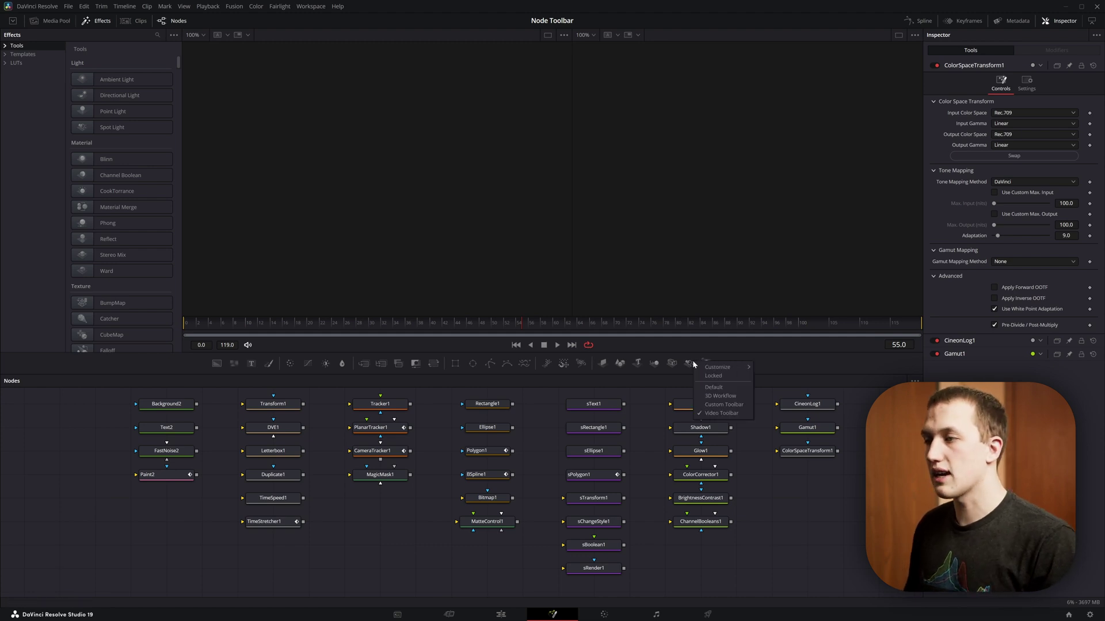
pyautogui.click(735, 414)
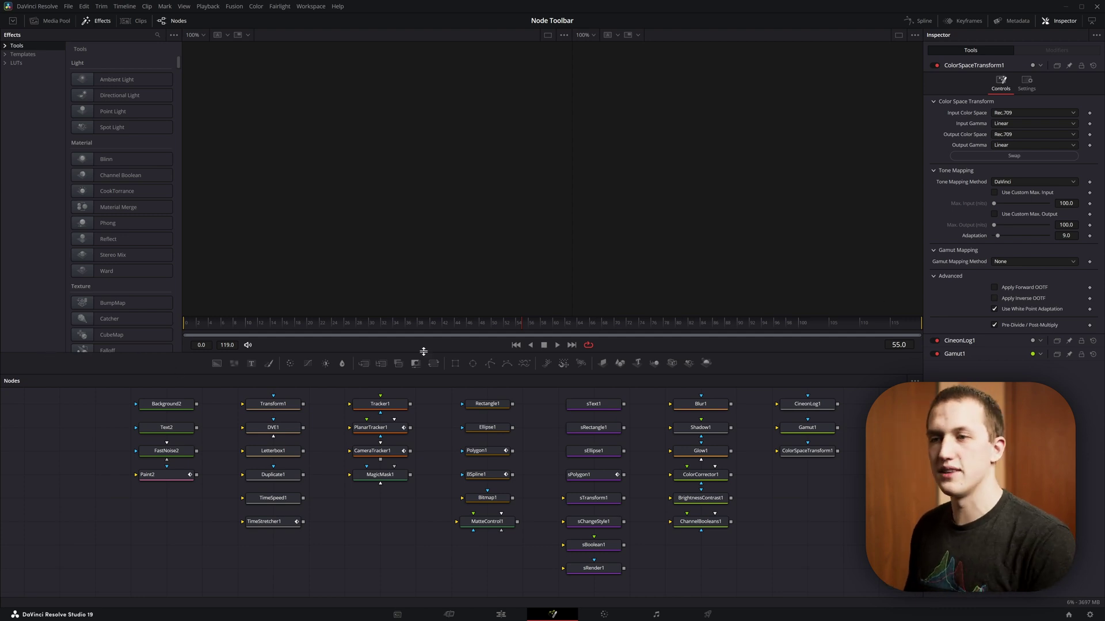
pyautogui.rightClick(245, 363)
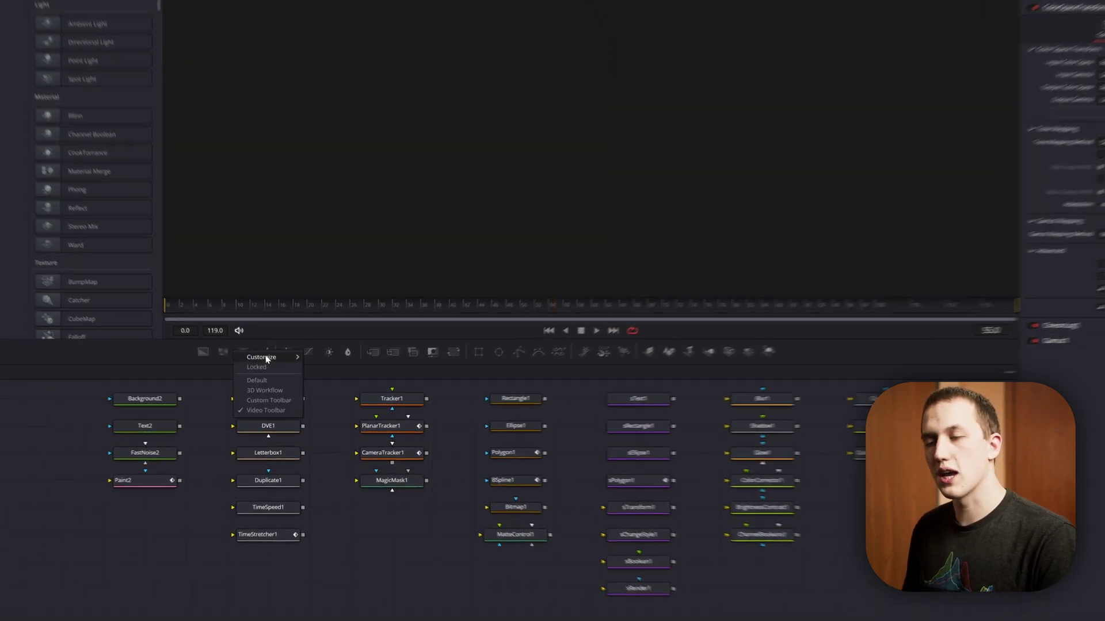
pyautogui.moveTo(267, 357)
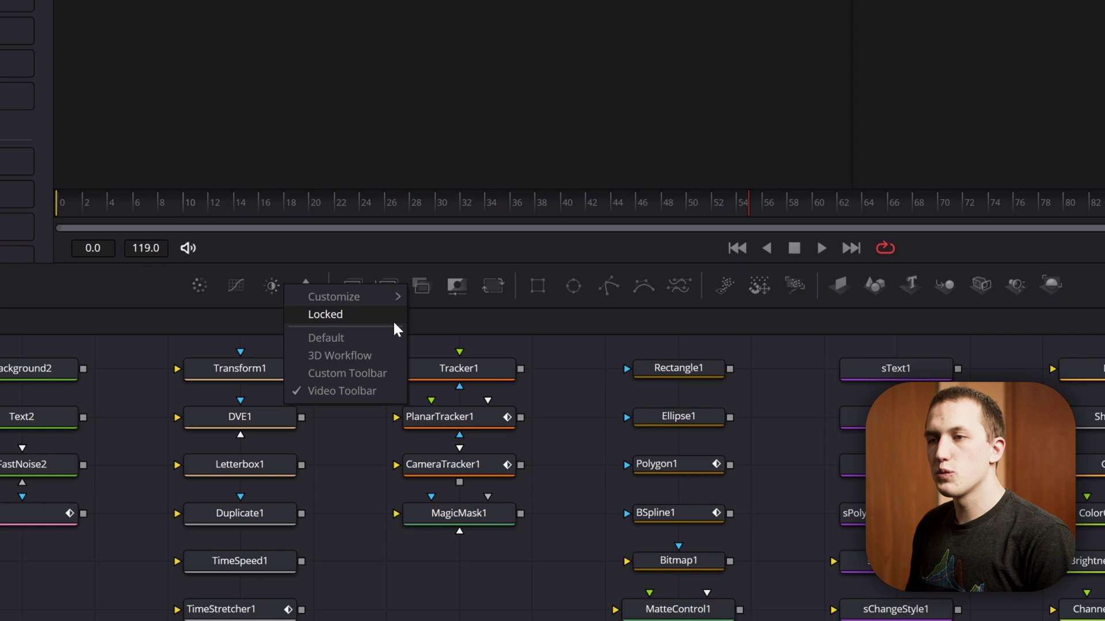
pyautogui.moveTo(381, 302)
pyautogui.click(482, 331)
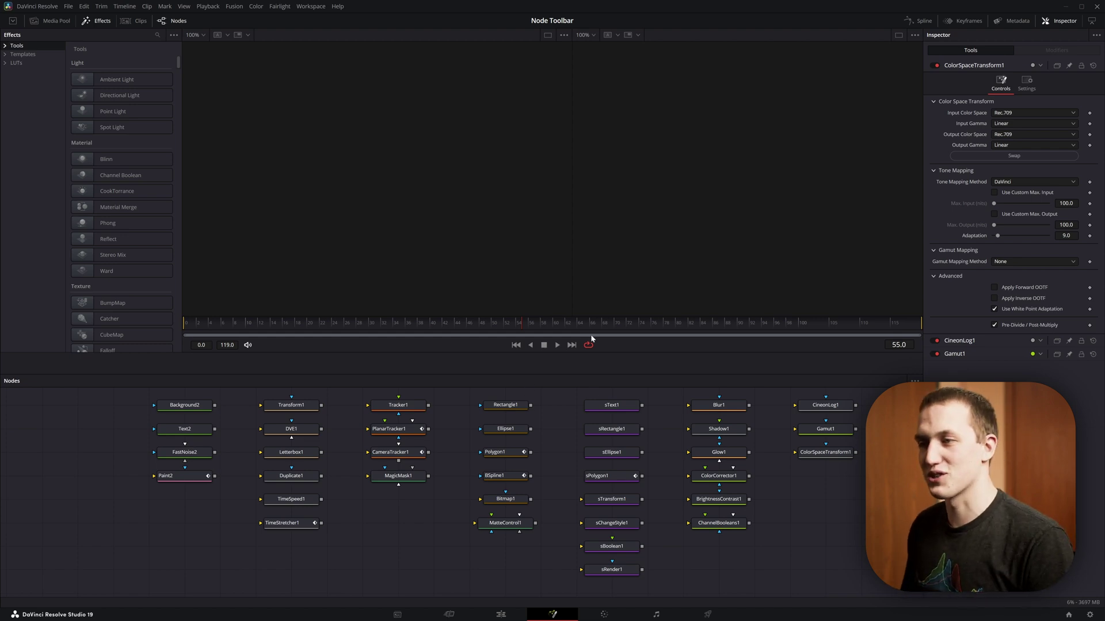
# - Delete the colour-space nodes and add Background2's tool to the Video Toolbar
pyautogui.press('Delete')
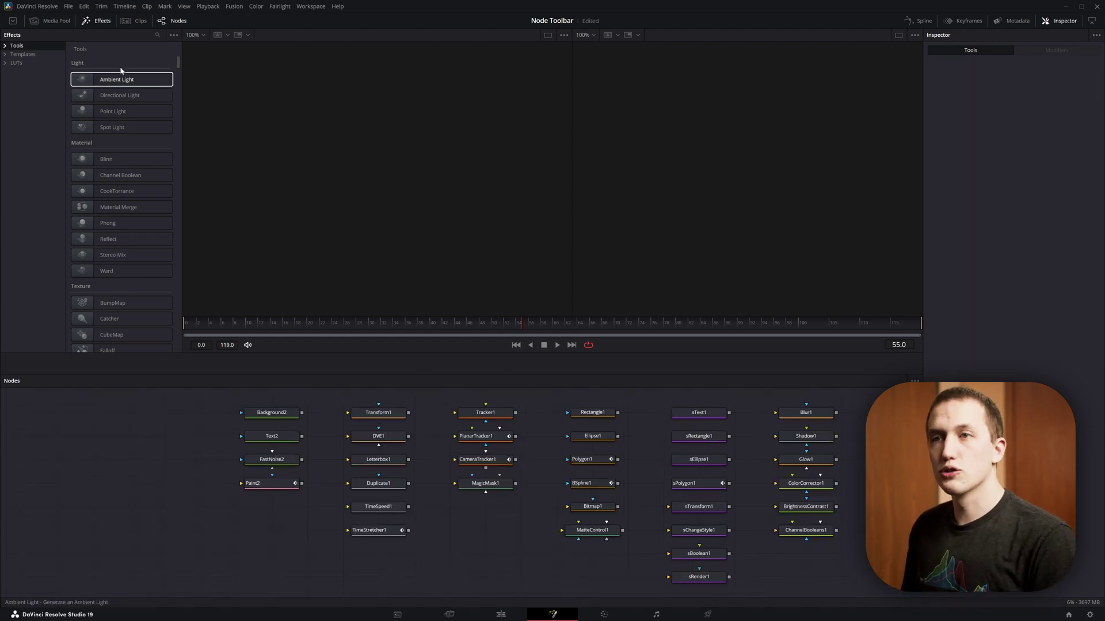
pyautogui.moveTo(119, 79); pyautogui.dragTo(575, 374)
pyautogui.moveTo(479, 375); pyautogui.dragTo(479, 375)
pyautogui.click(291, 413)
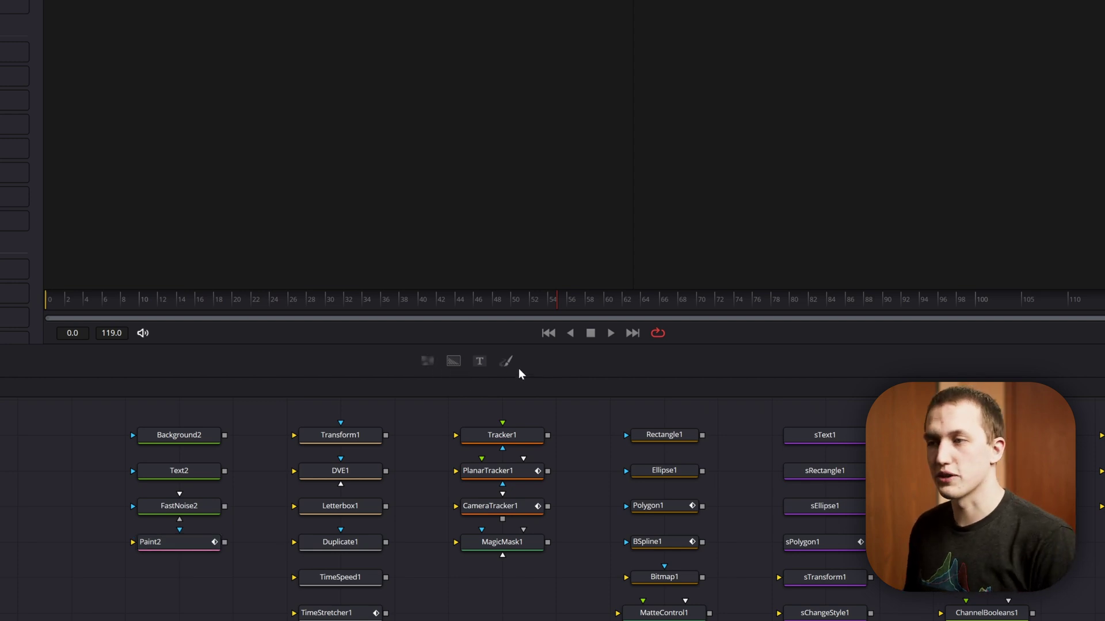
# - Add a divider after the Paint tool, then DVE and Letterbox tools, swapping their order
pyautogui.rightClick(508, 363)
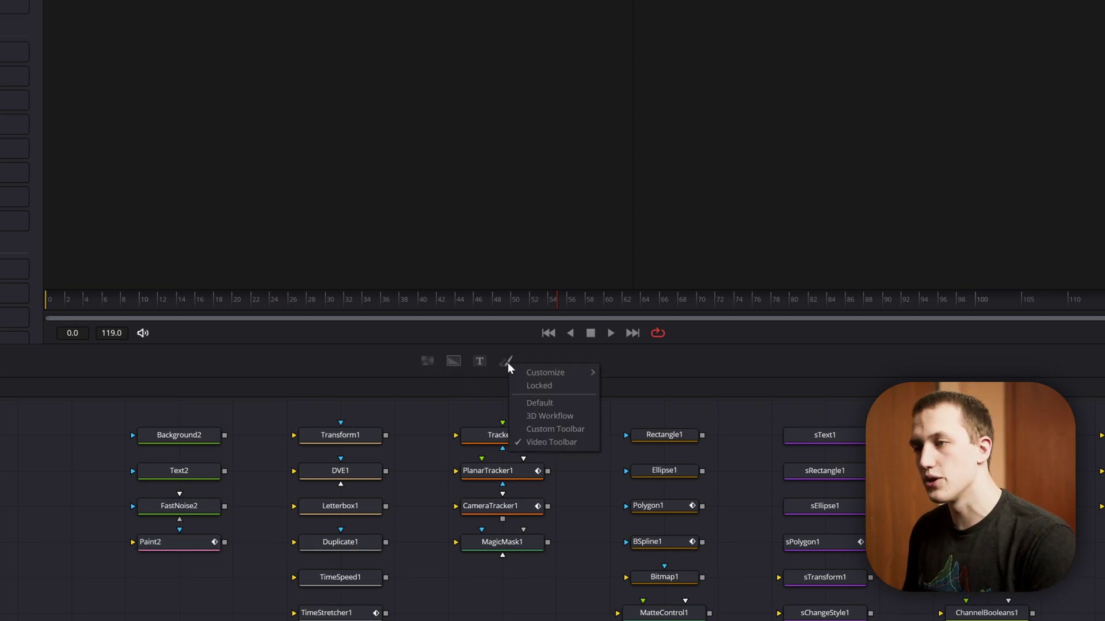
pyautogui.moveTo(540, 369)
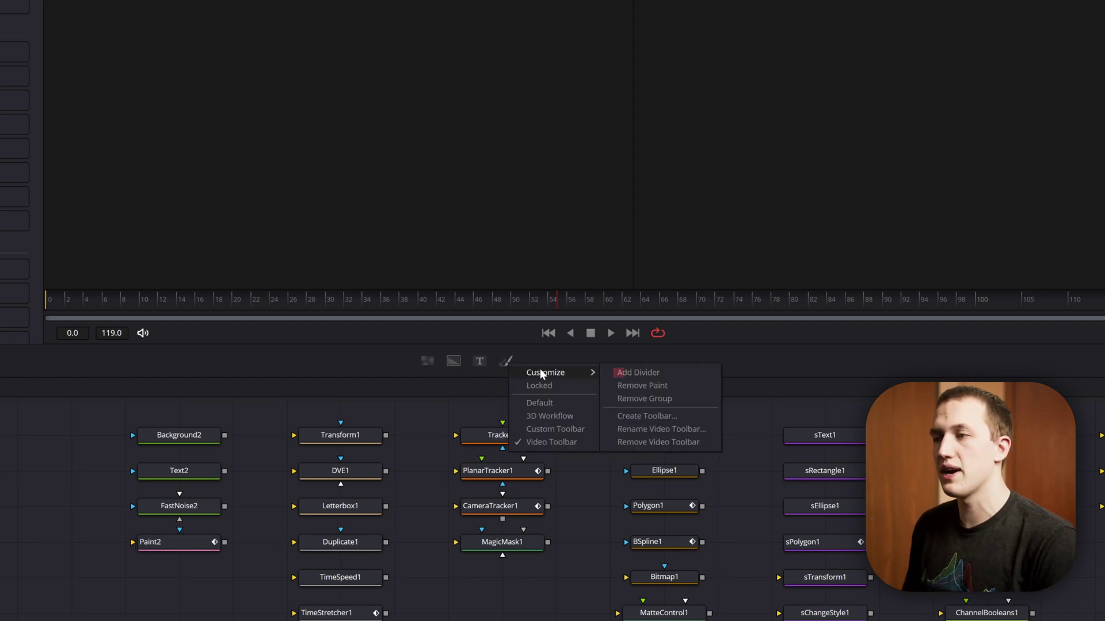
pyautogui.click(654, 372)
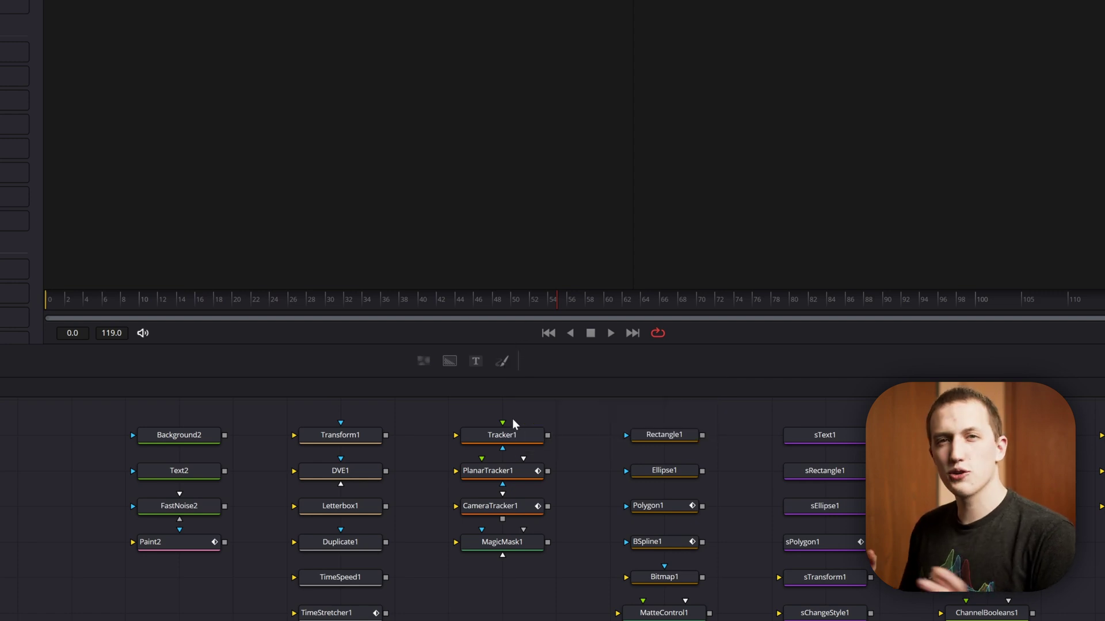
pyautogui.click(388, 461)
pyautogui.moveTo(340, 470); pyautogui.dragTo(520, 361)
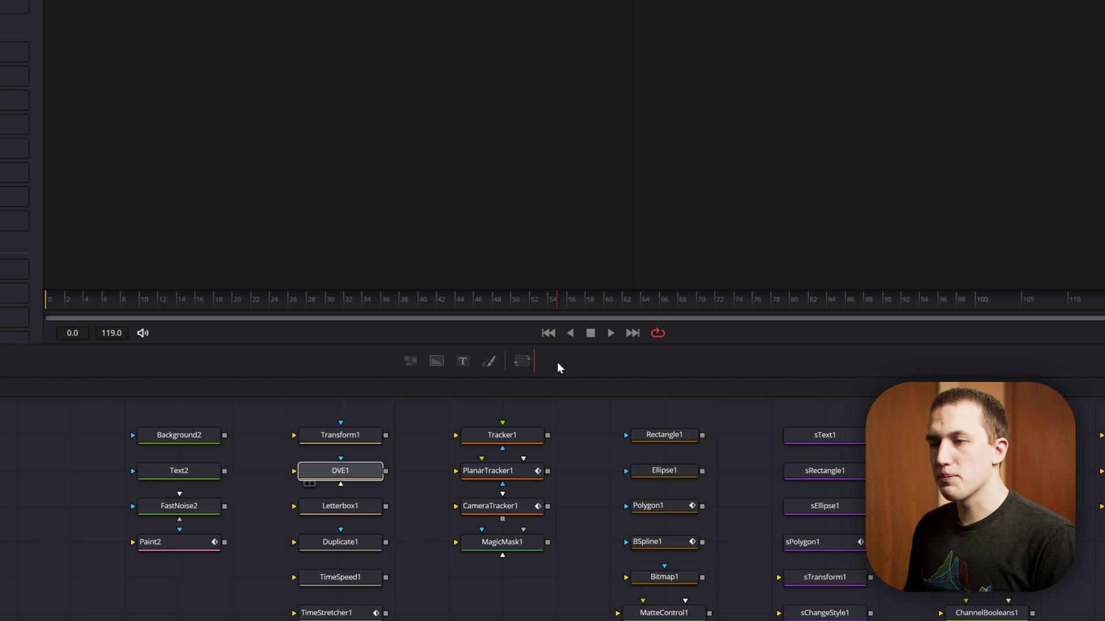
pyautogui.moveTo(340, 506); pyautogui.dragTo(521, 368)
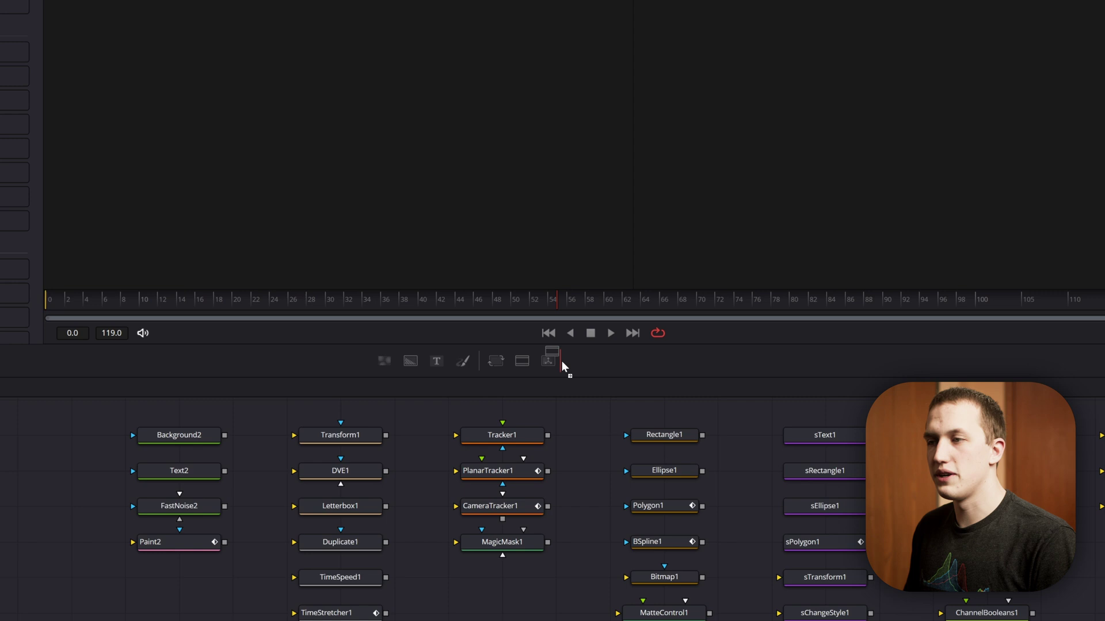
pyautogui.moveTo(562, 361); pyautogui.dragTo(561, 361)
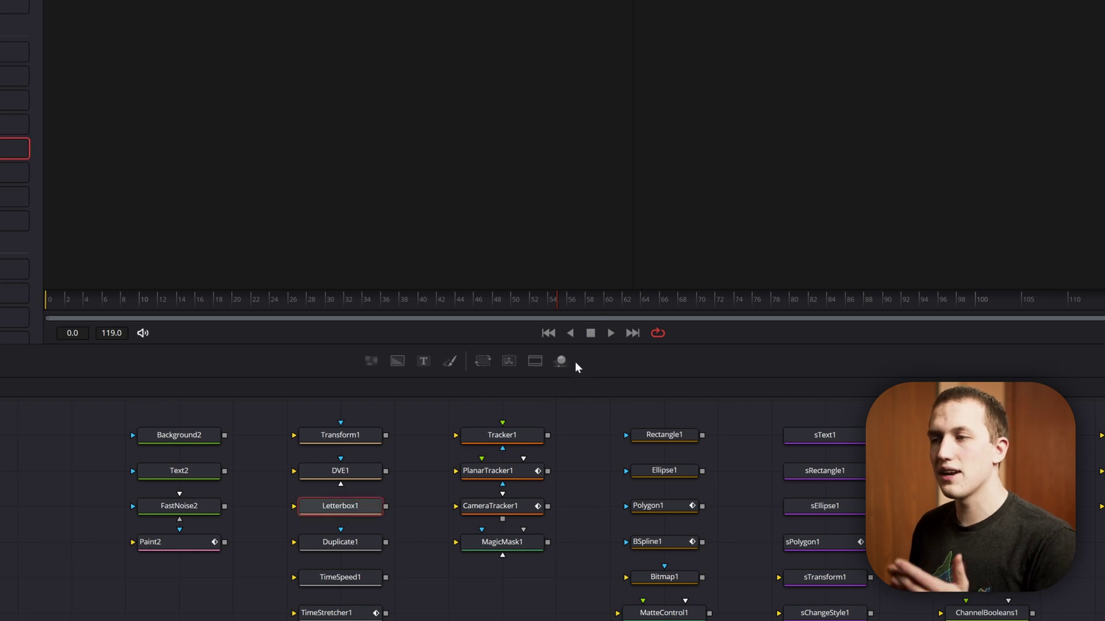
# - Remove Phong from the toolbar and add TimeSpeed and TimeStretcher to it
pyautogui.rightClick(566, 359)
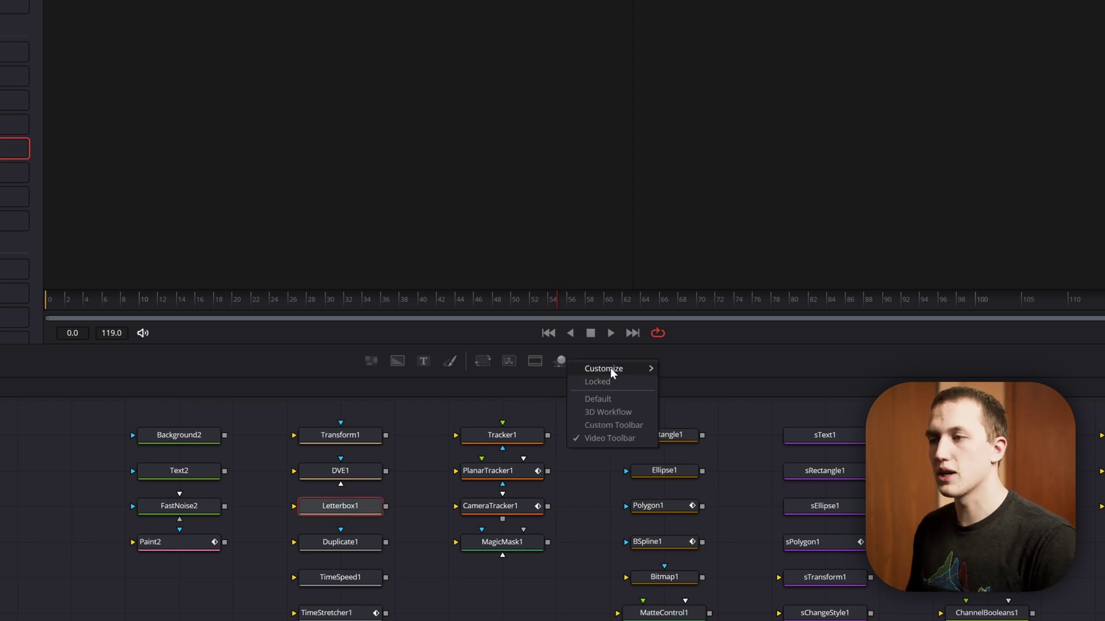
pyautogui.moveTo(612, 374)
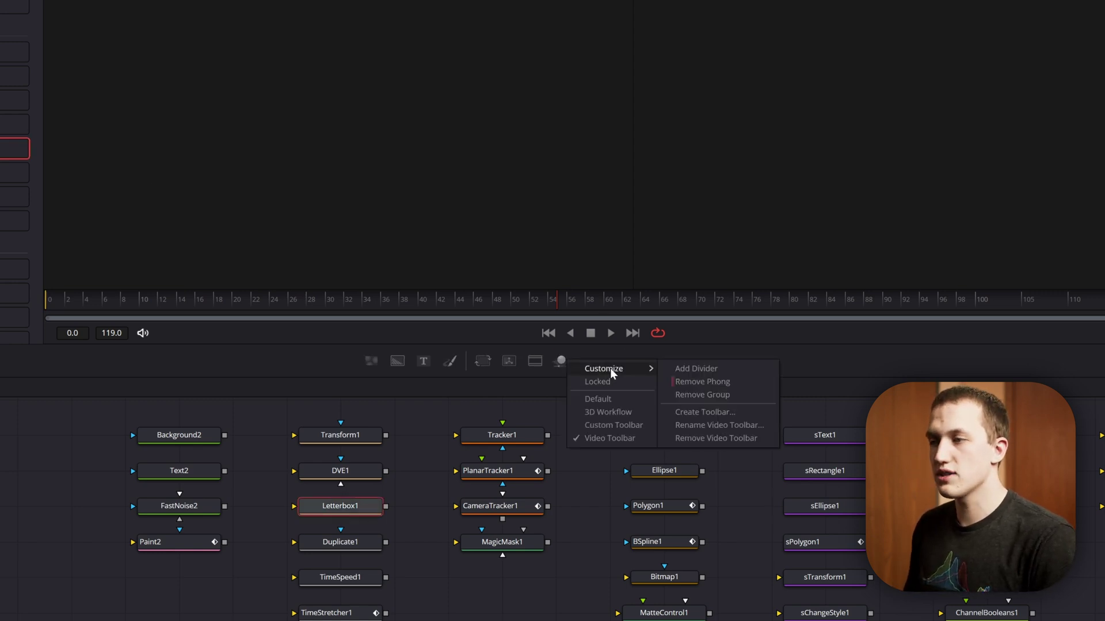
pyautogui.click(733, 382)
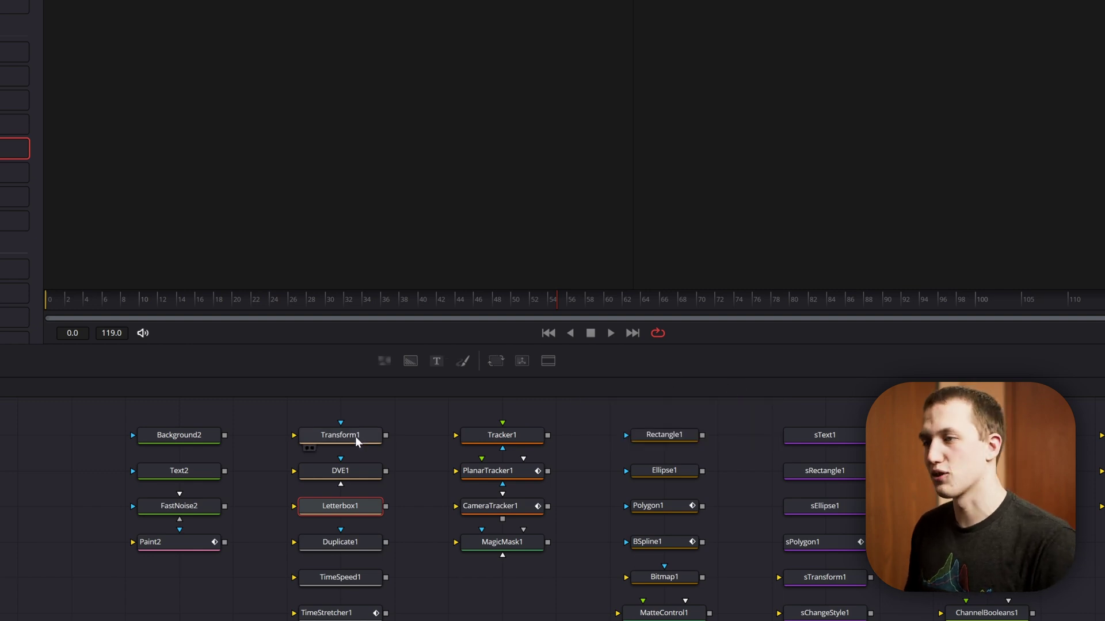
pyautogui.moveTo(347, 588); pyautogui.dragTo(619, 375)
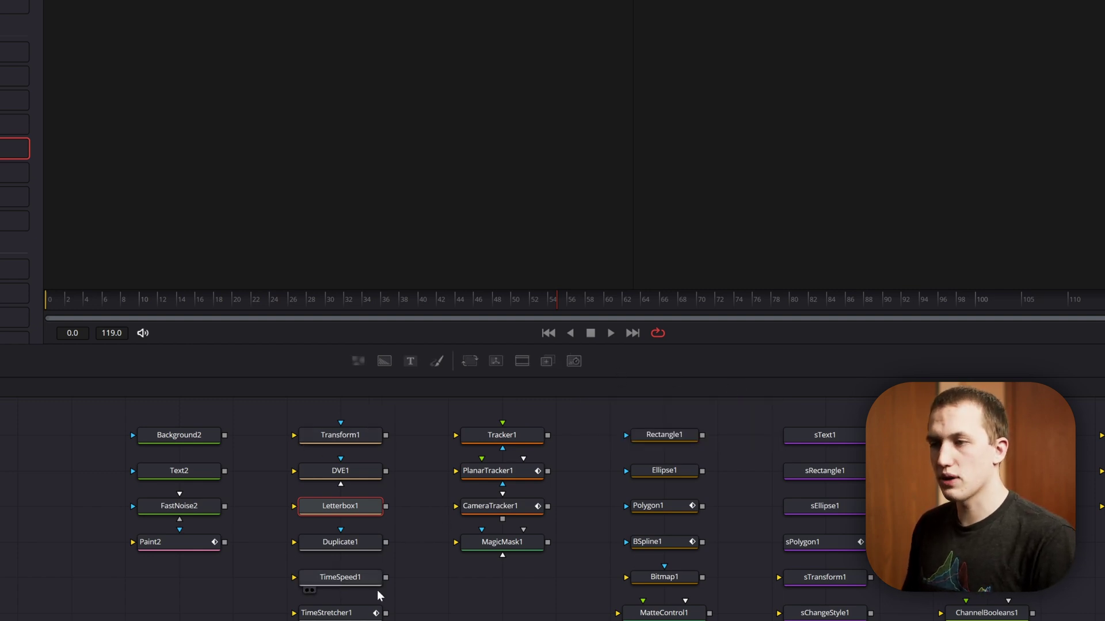
pyautogui.moveTo(369, 611); pyautogui.dragTo(598, 367)
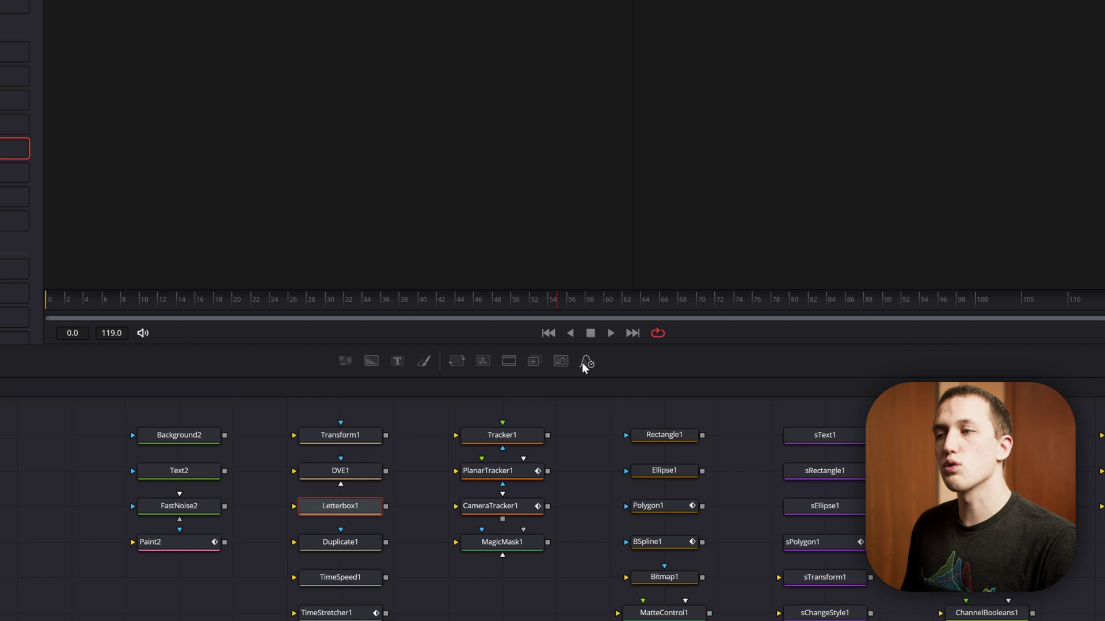
pyautogui.rightClick(582, 363)
# - Add a divider at the Video Toolbar's end and set the toolbar to Locked
pyautogui.moveTo(622, 379)
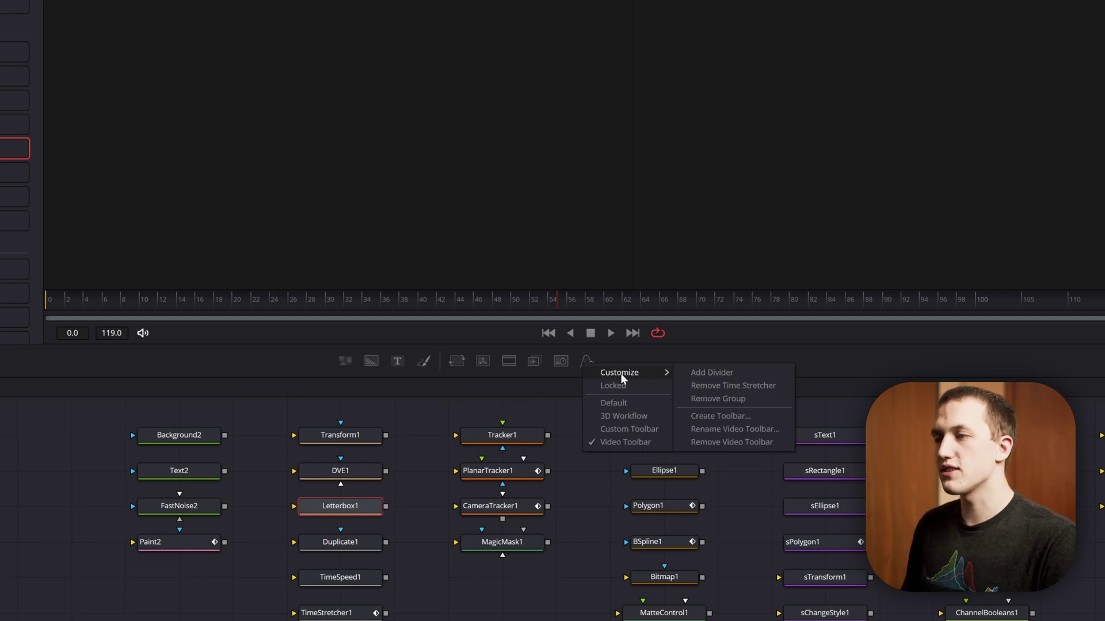
pyautogui.click(701, 373)
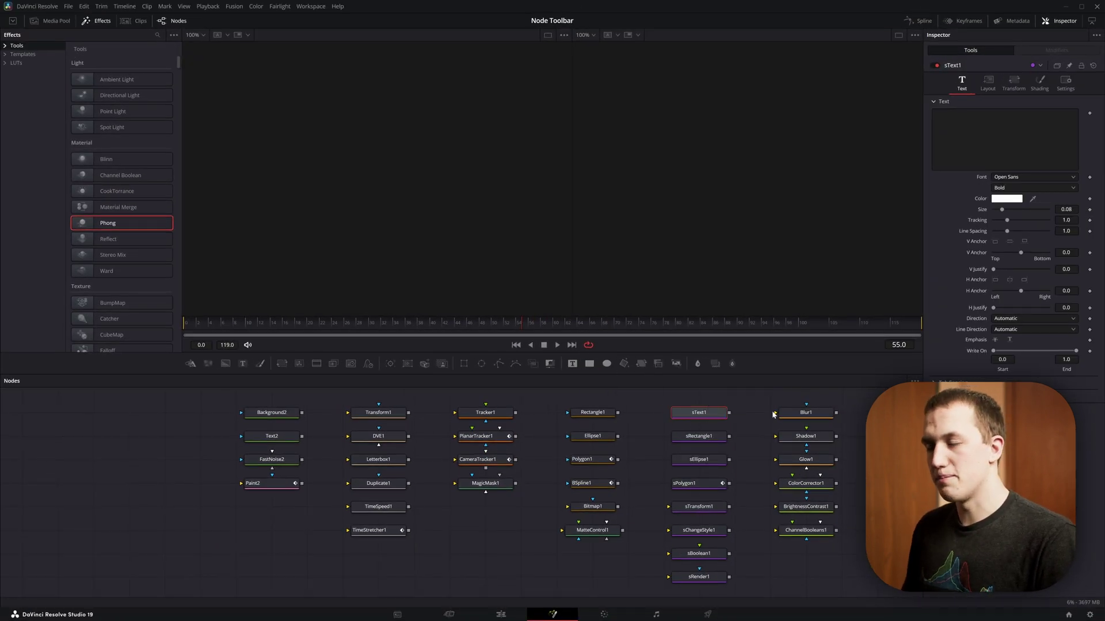
pyautogui.hscroll(10, 839, 423)
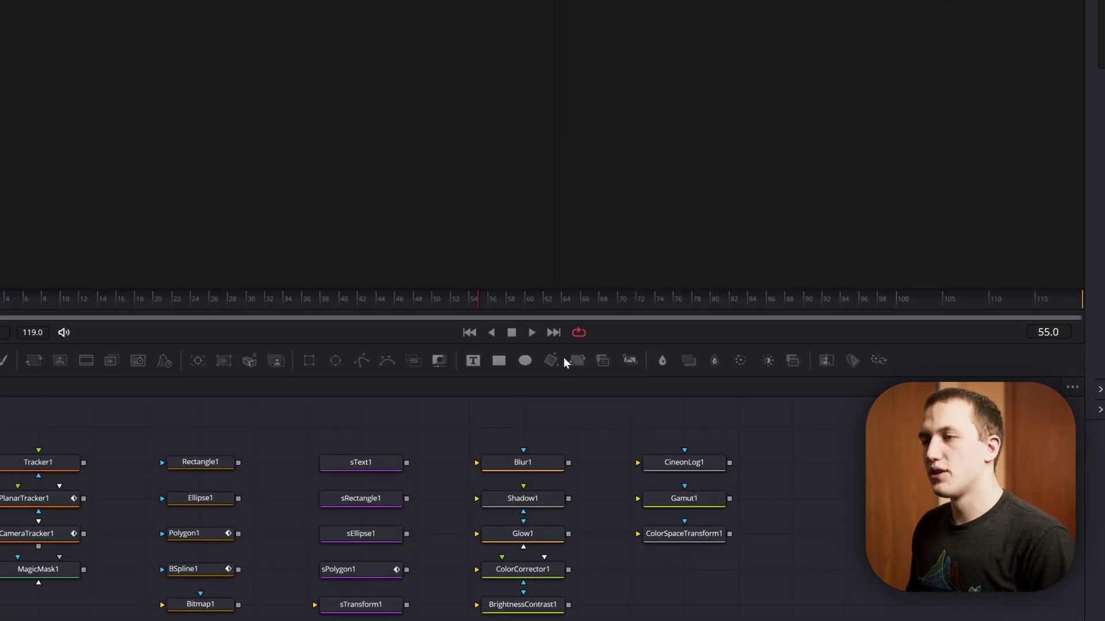
pyautogui.rightClick(564, 361)
pyautogui.click(638, 378)
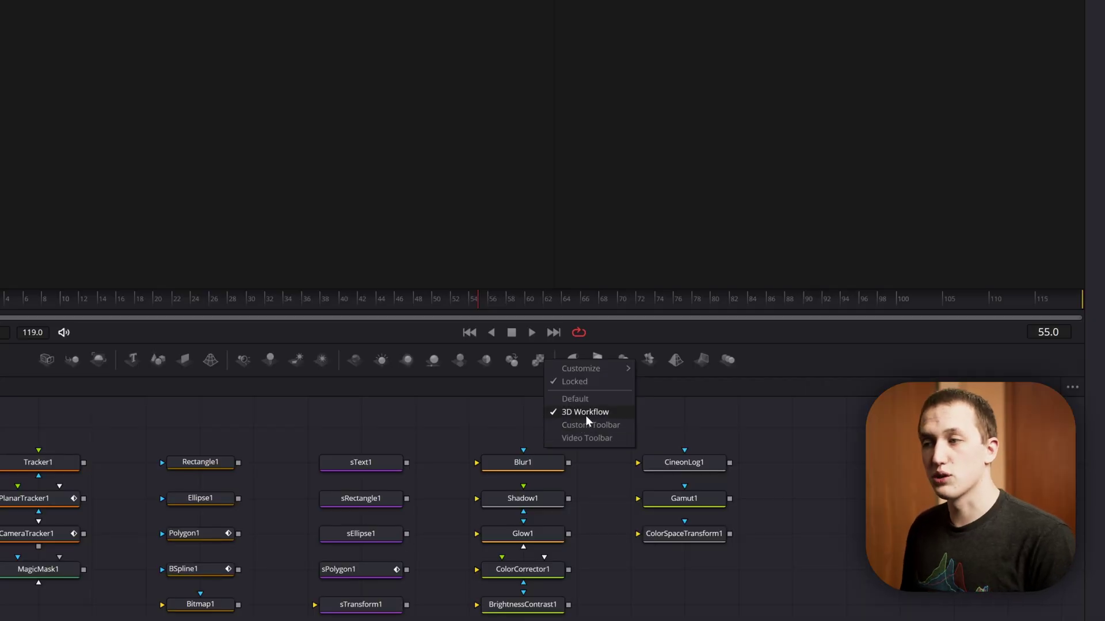
# - Switch the node toolbar to the 3D Workflow set, then back to Video Toolbar
pyautogui.click(586, 412)
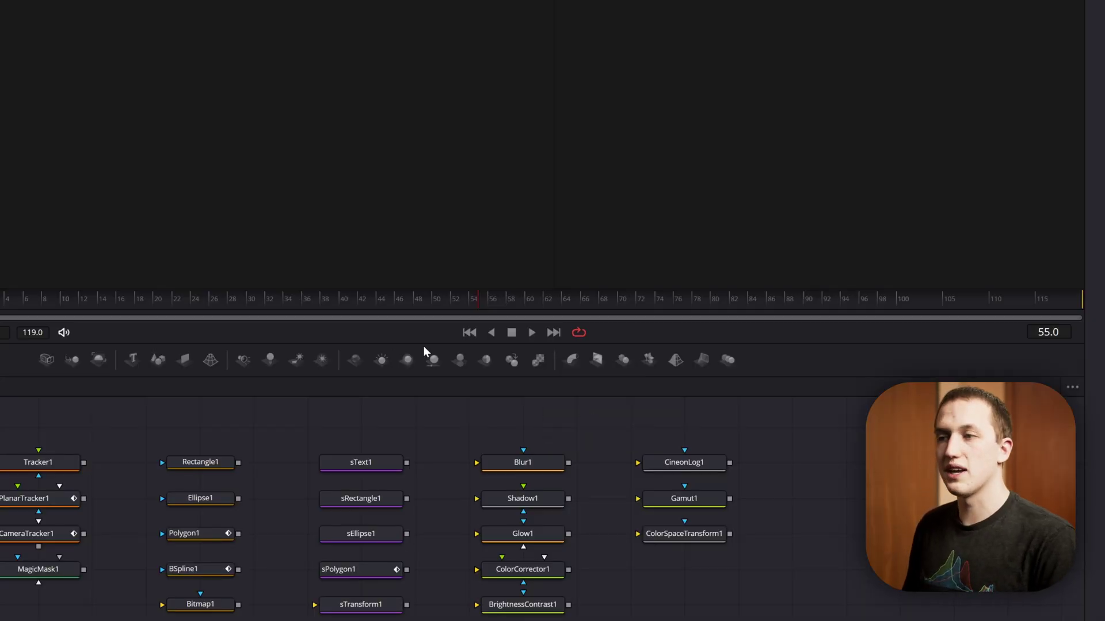
pyautogui.rightClick(488, 364)
pyautogui.click(548, 441)
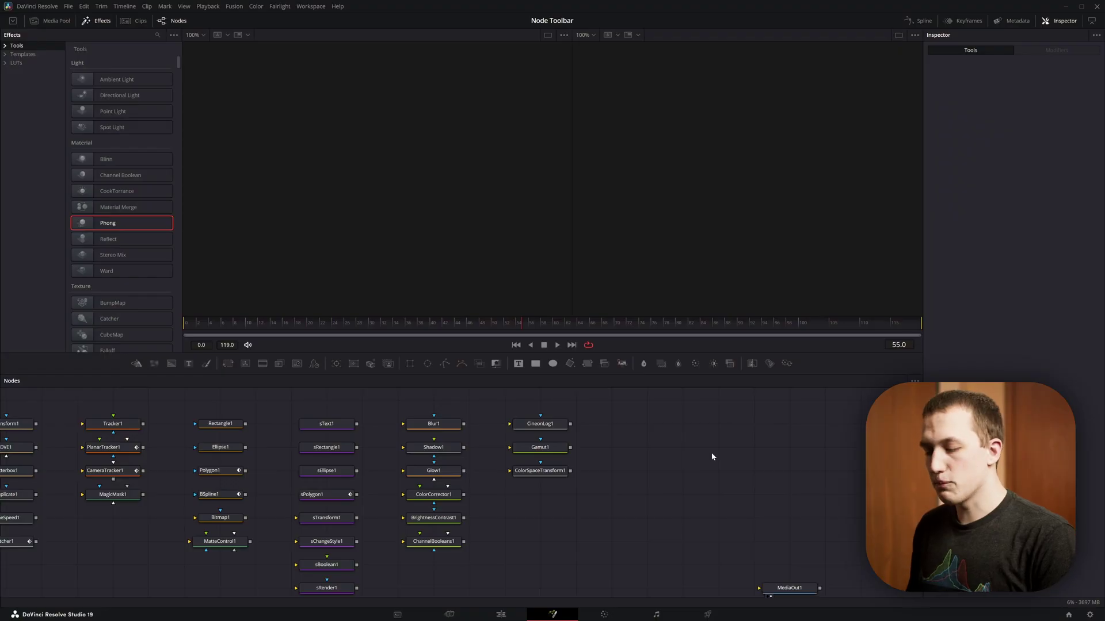
# - Add a Transform node using the Transform icon on the Video Toolbar
pyautogui.click(711, 452)
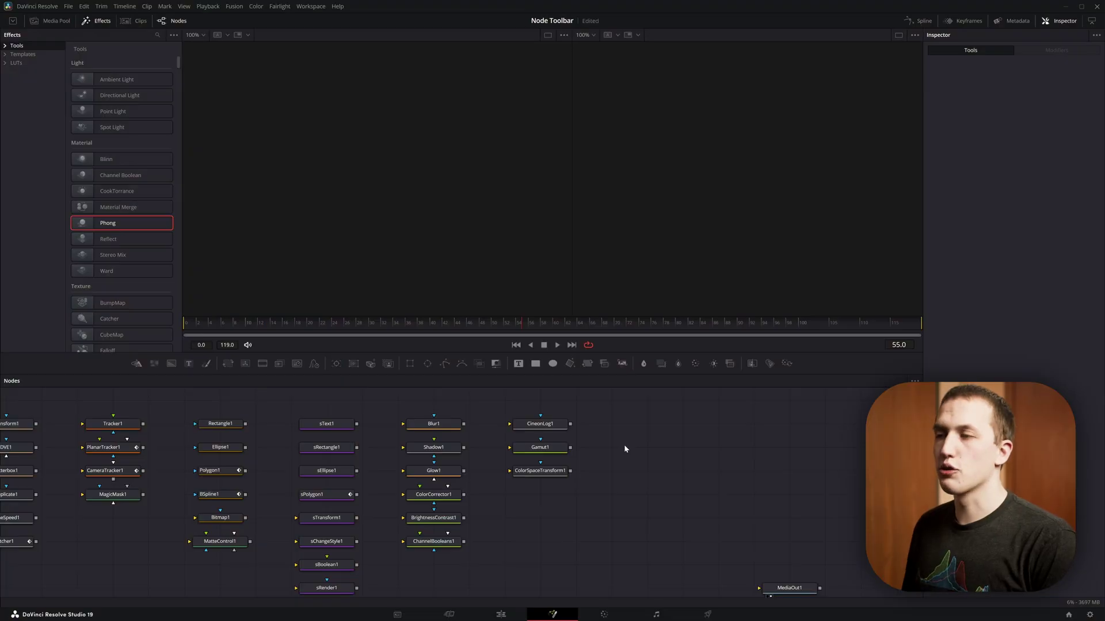
# - Search 'toolb' in the Select Action list and run Customize Tool Bars
pyautogui.hotkey('ctrl', 'shift', 'space')
pyautogui.write('paint')
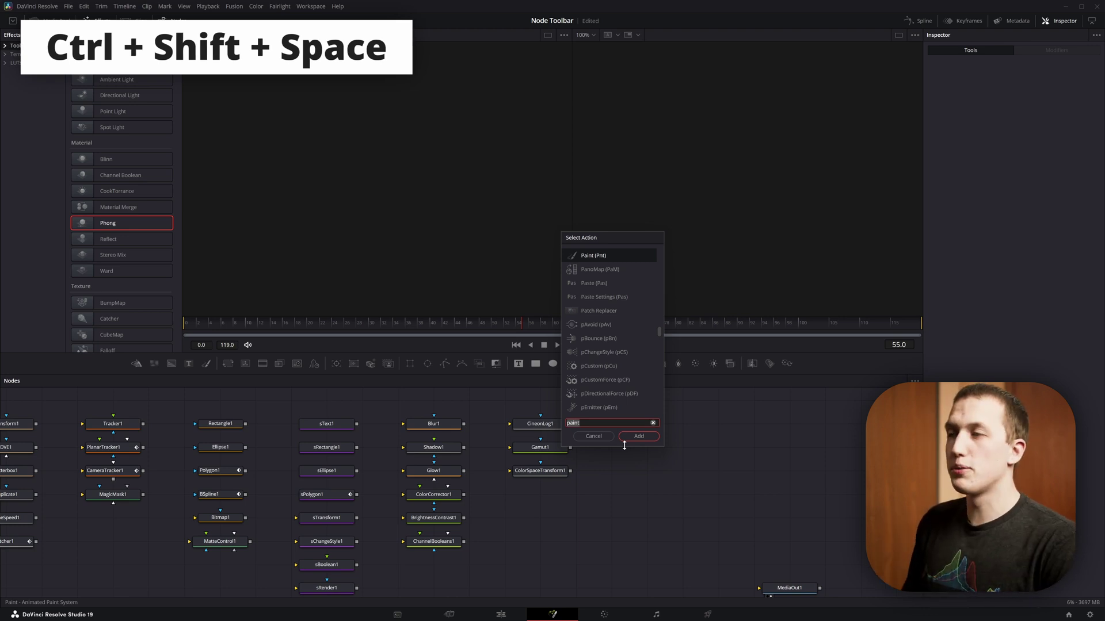
pyautogui.press('BackSpace')
pyautogui.press('BackSpace')
pyautogui.press('BackSpace')
pyautogui.press('BackSpace')
pyautogui.press('BackSpace')
pyautogui.write('toolb')
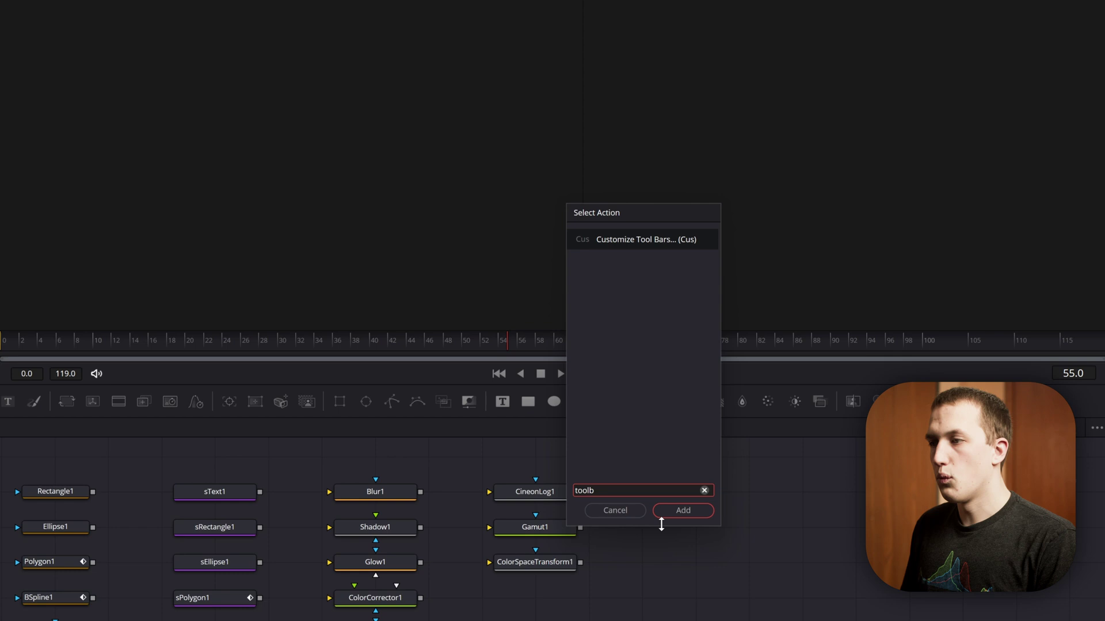
pyautogui.press('Return')
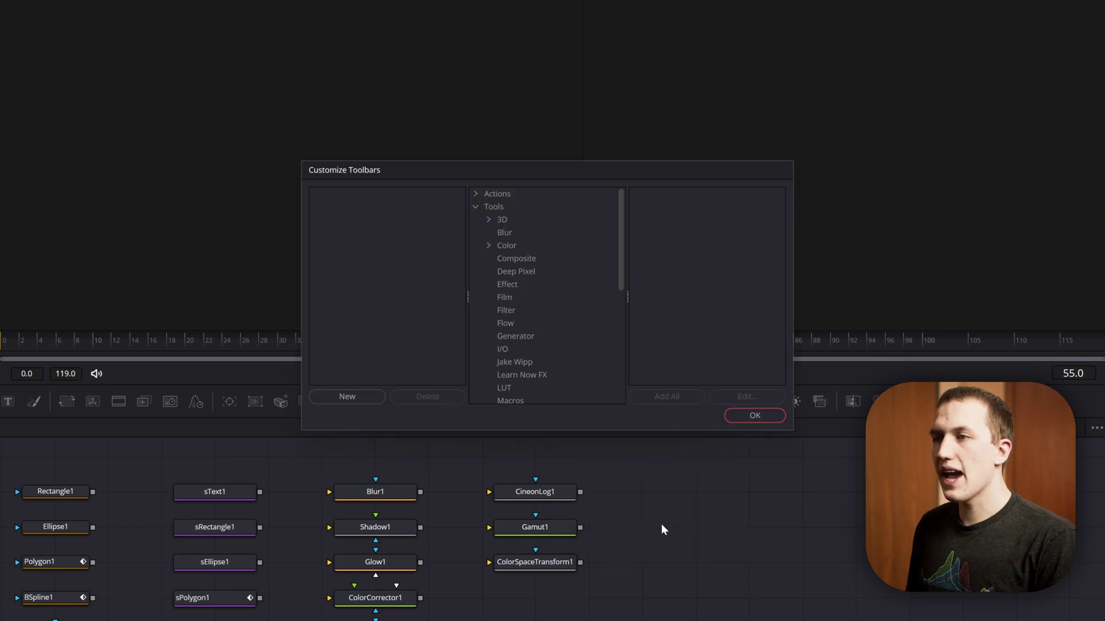
# - Create a new toolbar and add Glow to it from the Blur tools
pyautogui.click(347, 396)
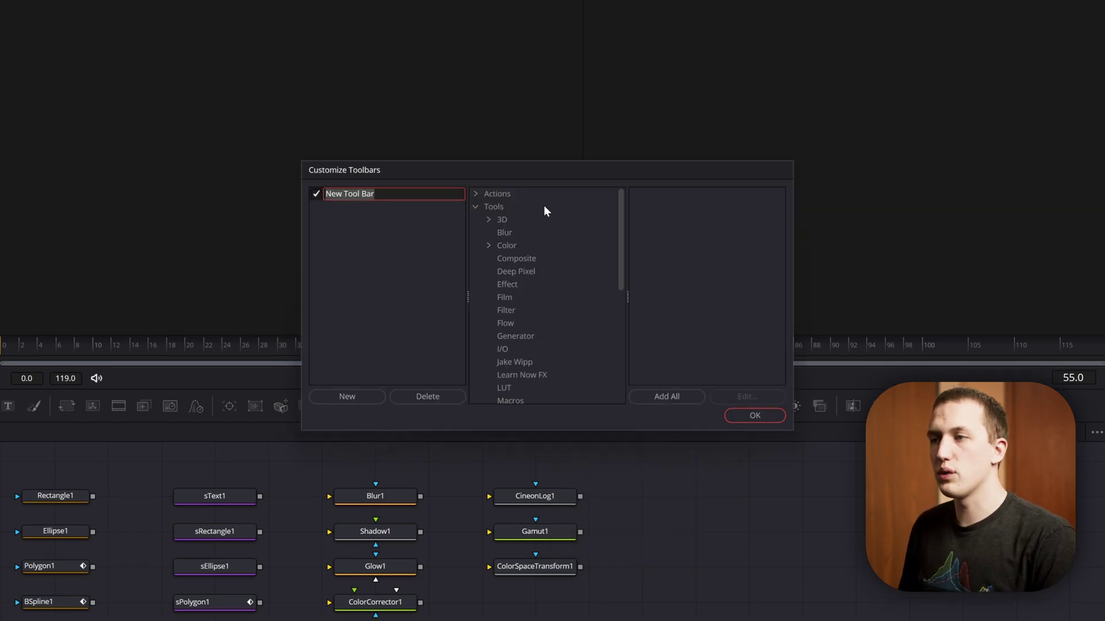
pyautogui.scroll(-3, 549, 242)
pyautogui.scroll(2, 543, 318)
pyautogui.click(576, 233)
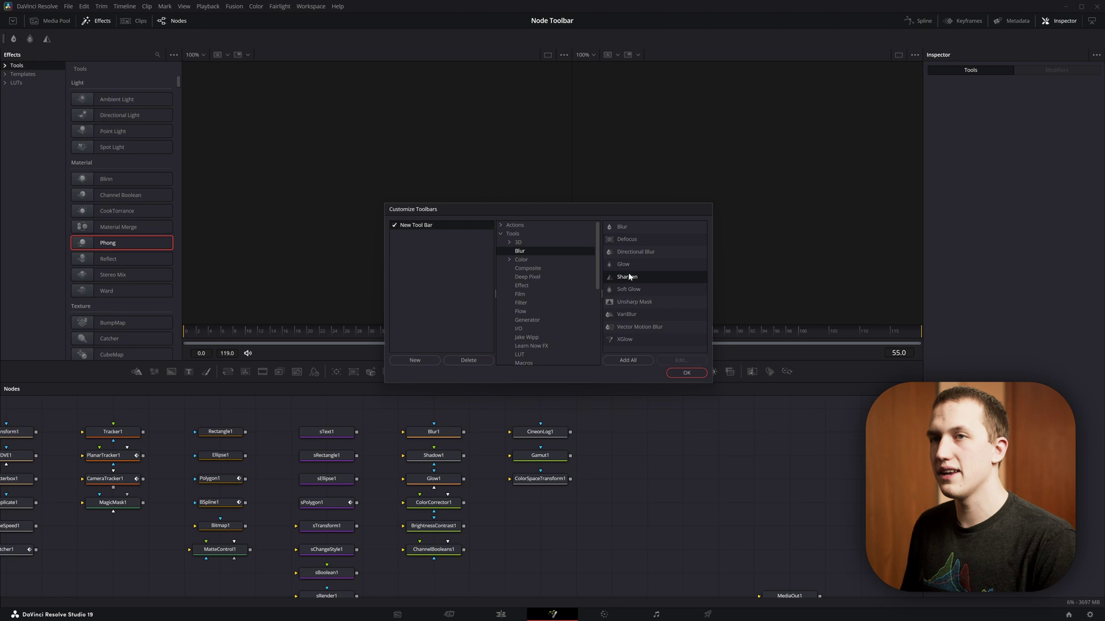
pyautogui.doubleClick(626, 265)
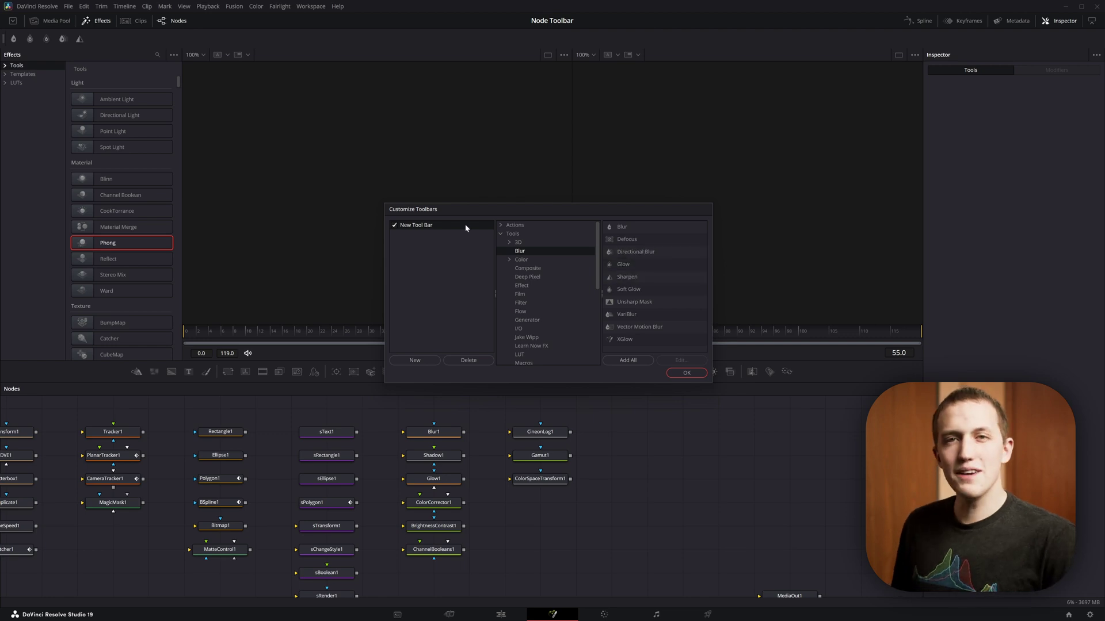
# - Add the SVG and Macro Editor actions from Actions > Utilities to the new toolbar
pyautogui.click(501, 225)
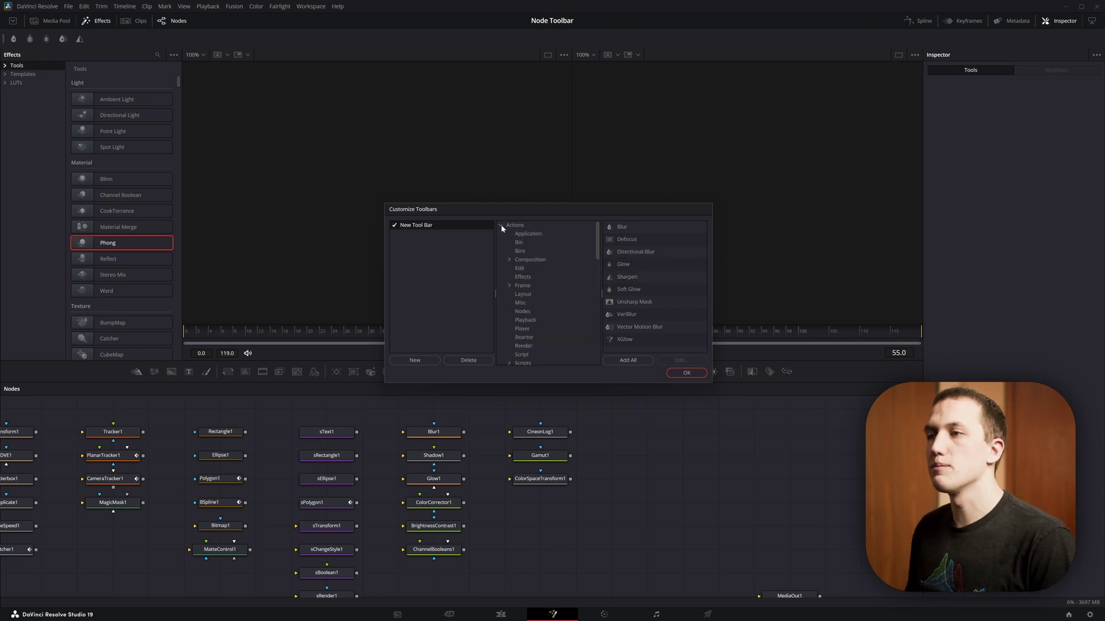
pyautogui.scroll(-5, 538, 259)
pyautogui.click(525, 311)
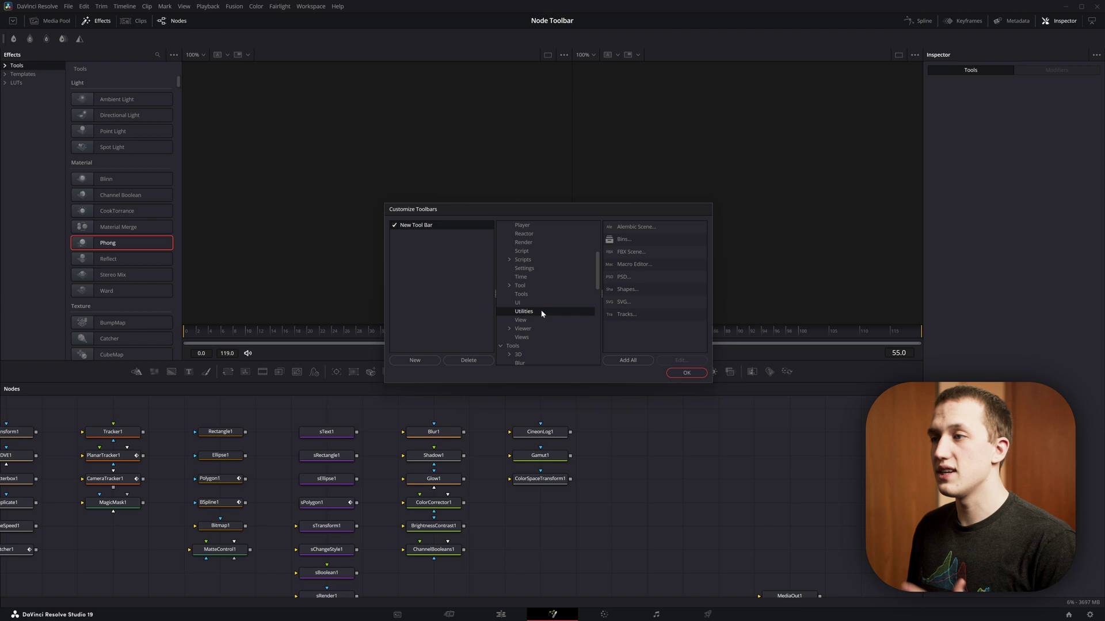
pyautogui.doubleClick(628, 304)
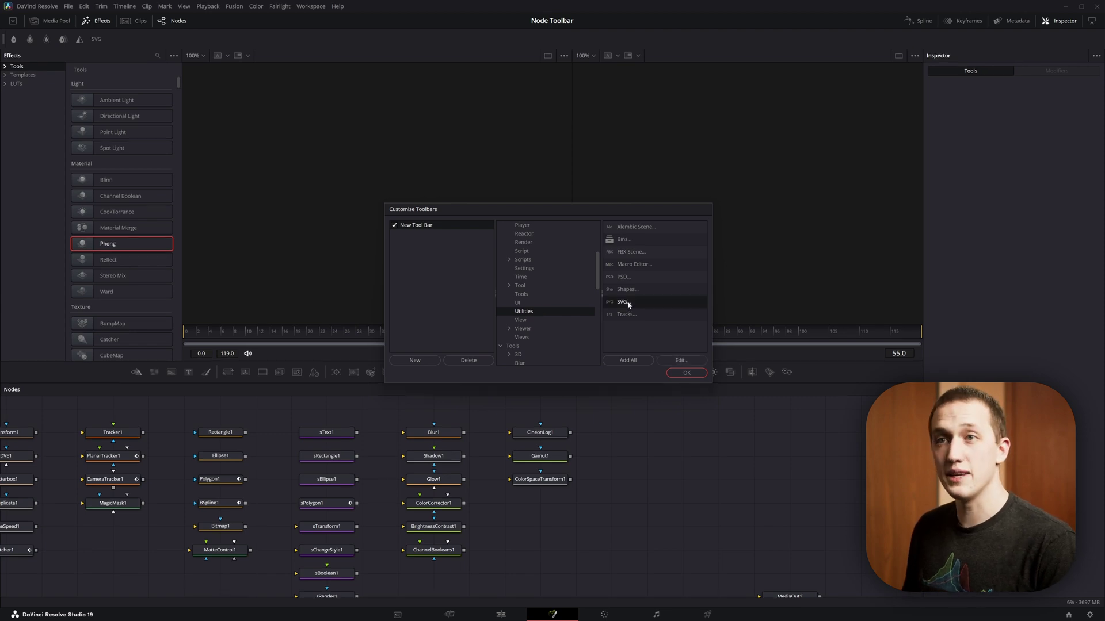
pyautogui.doubleClick(645, 268)
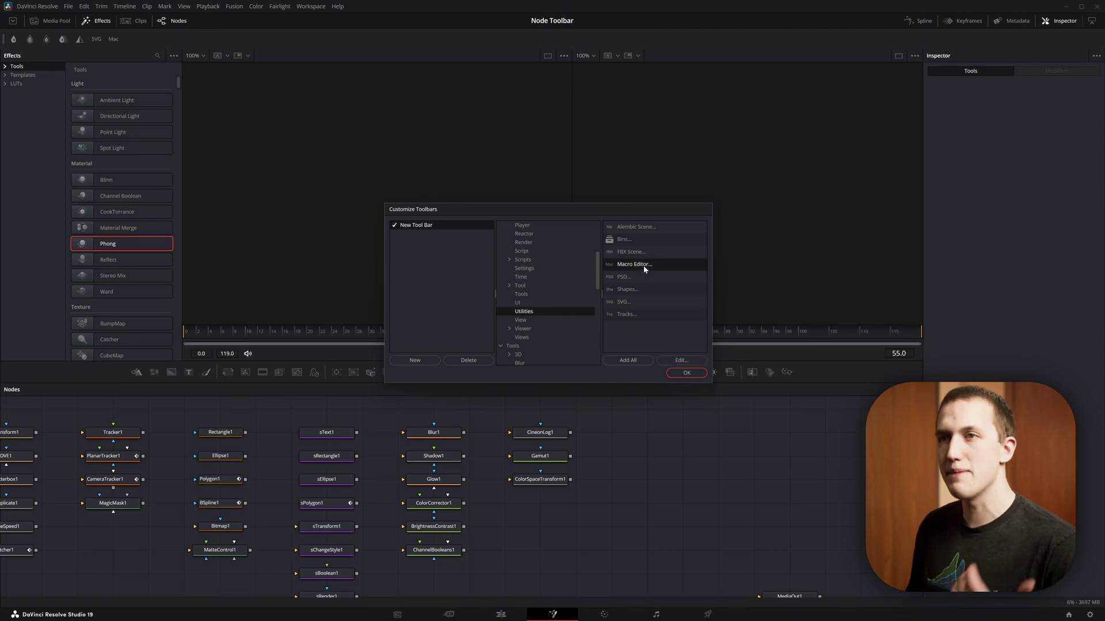
# - Close the toolbar dialog and dock the New Tool Bar along the left edge
pyautogui.click(686, 375)
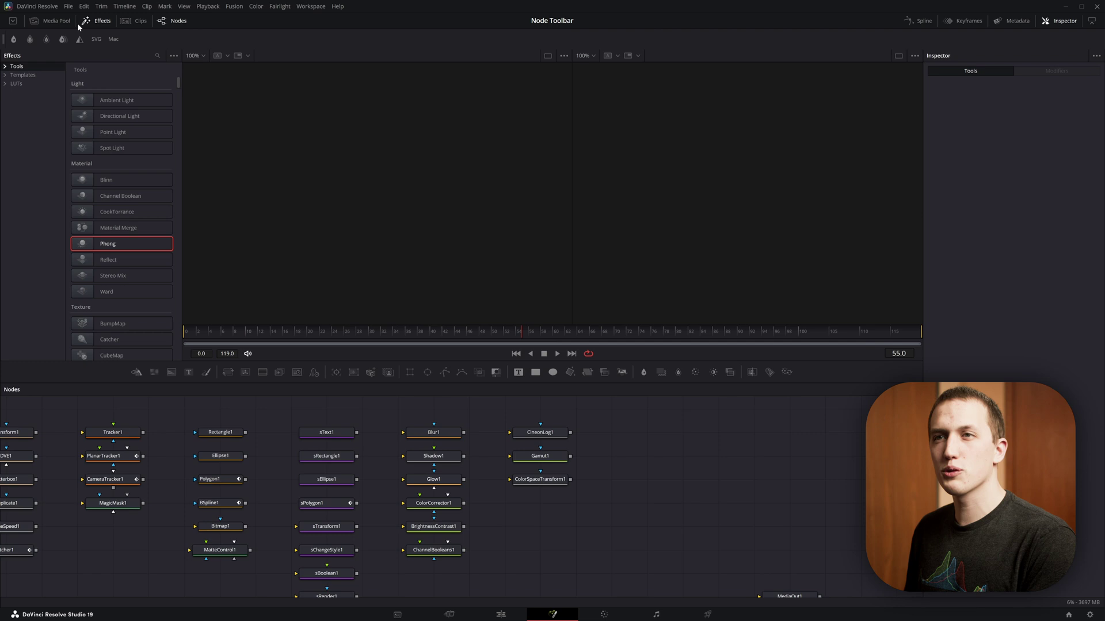
pyautogui.moveTo(4, 40); pyautogui.dragTo(570, 594)
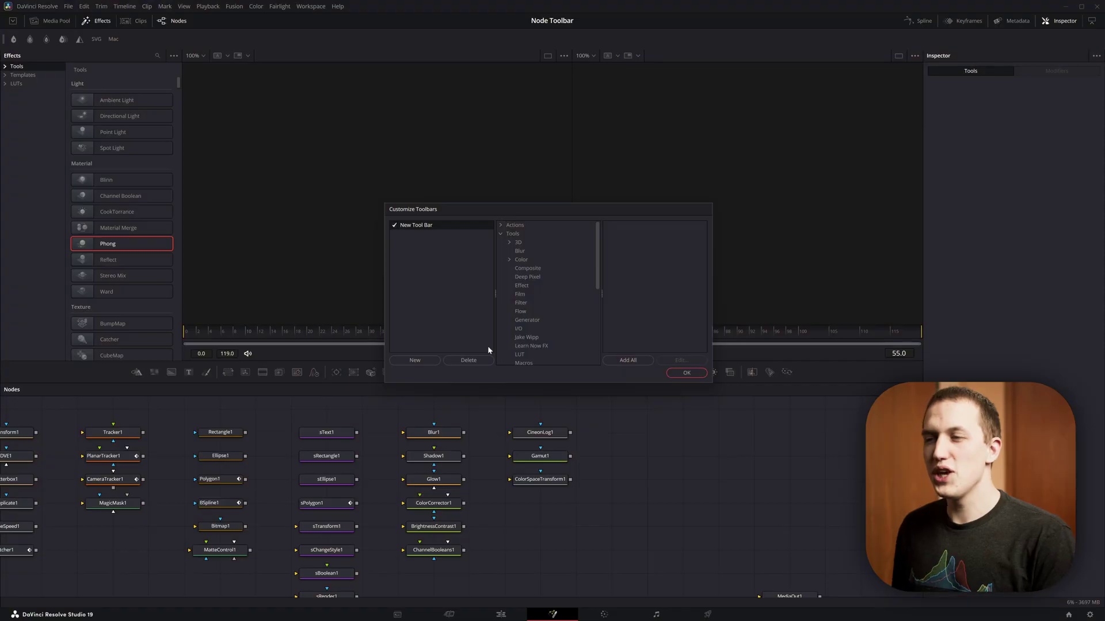
# - Delete the New Tool Bar custom toolbar, leaving only the Video Toolbar
pyautogui.click(468, 360)
pyautogui.click(637, 324)
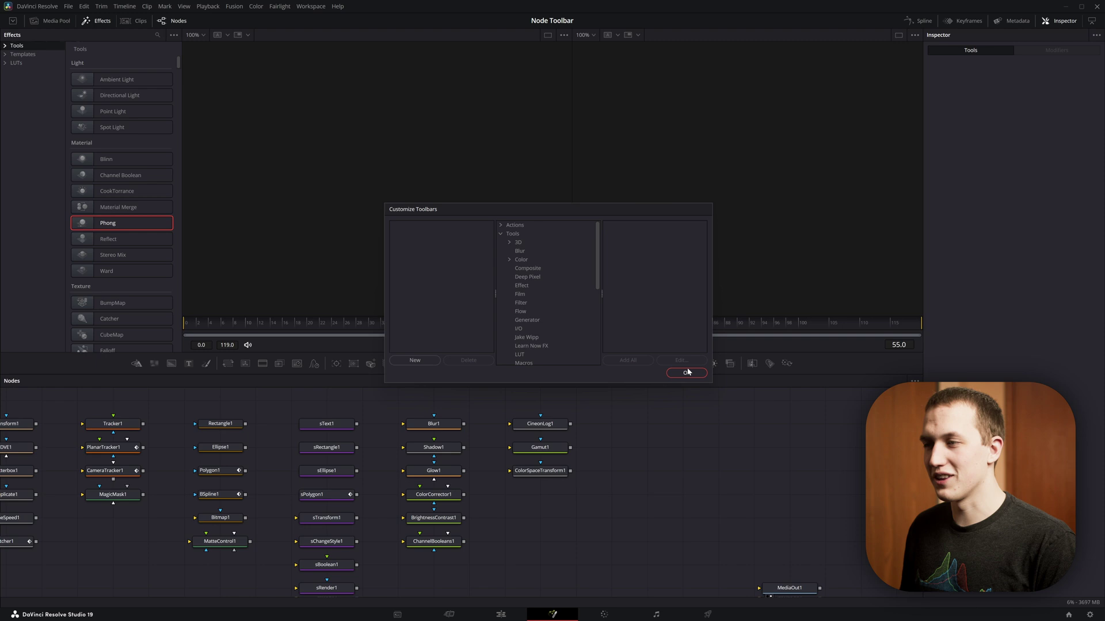
pyautogui.click(687, 373)
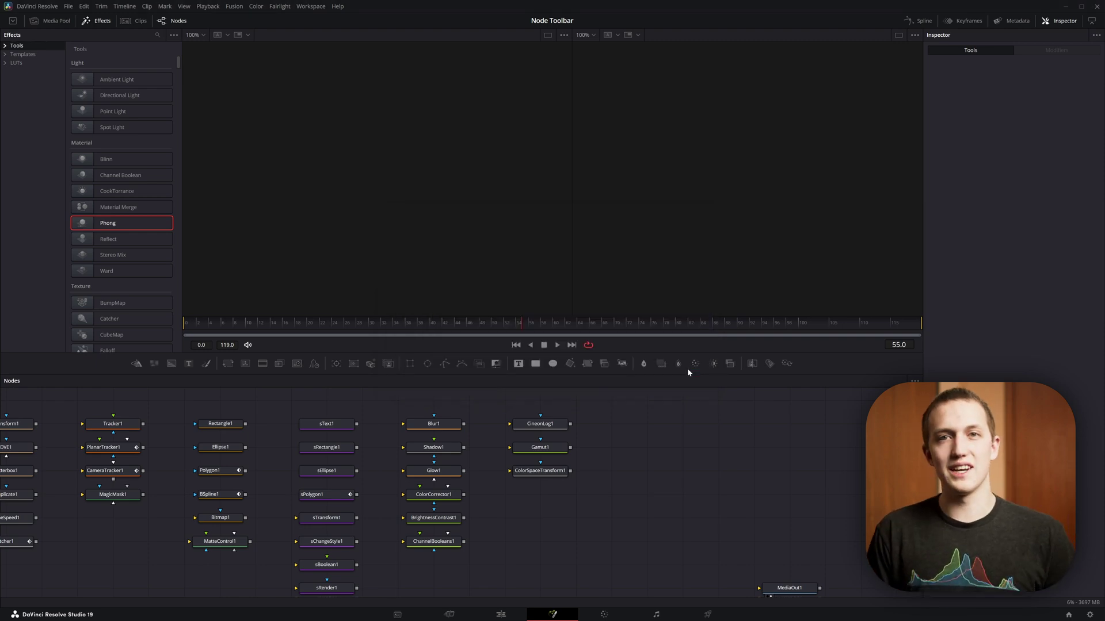